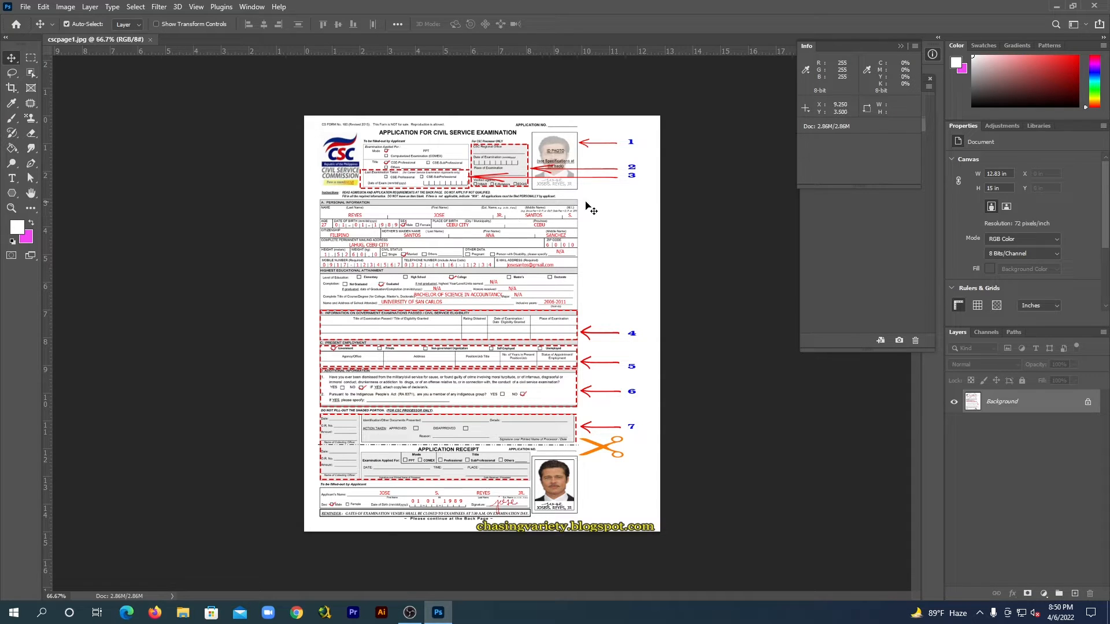
- Duplicate the Background layer of the exam application form and hide the original
{"action": "scroll", "coordinate": [528, 313], "scroll_direction": "up", "scroll_amount": 1}
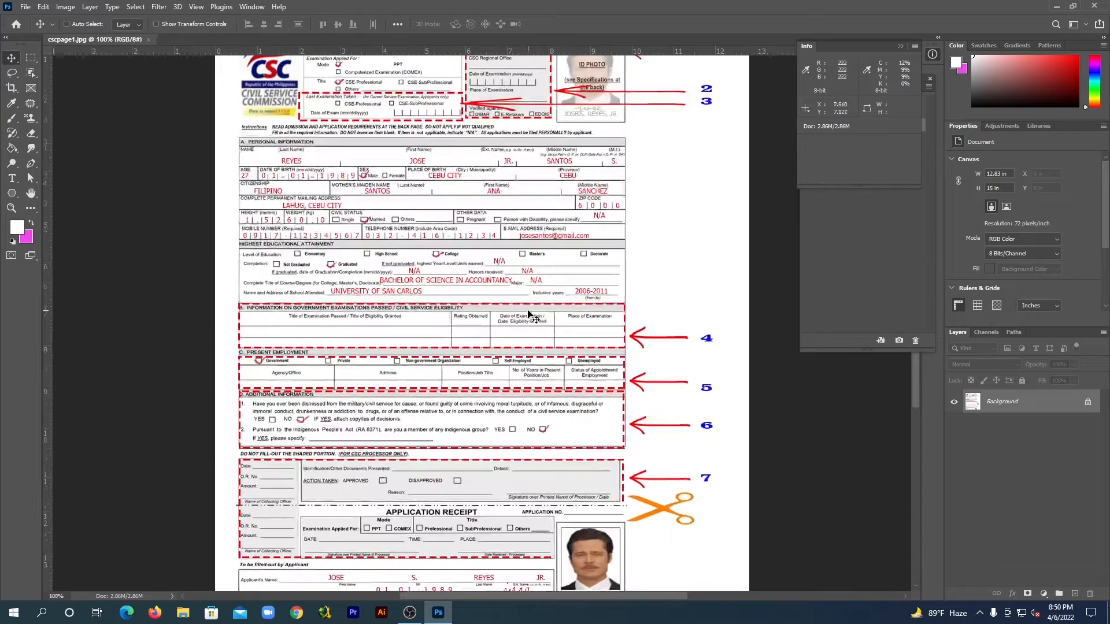
{"action": "scroll", "coordinate": [496, 215], "scroll_direction": "up", "scroll_amount": 1}
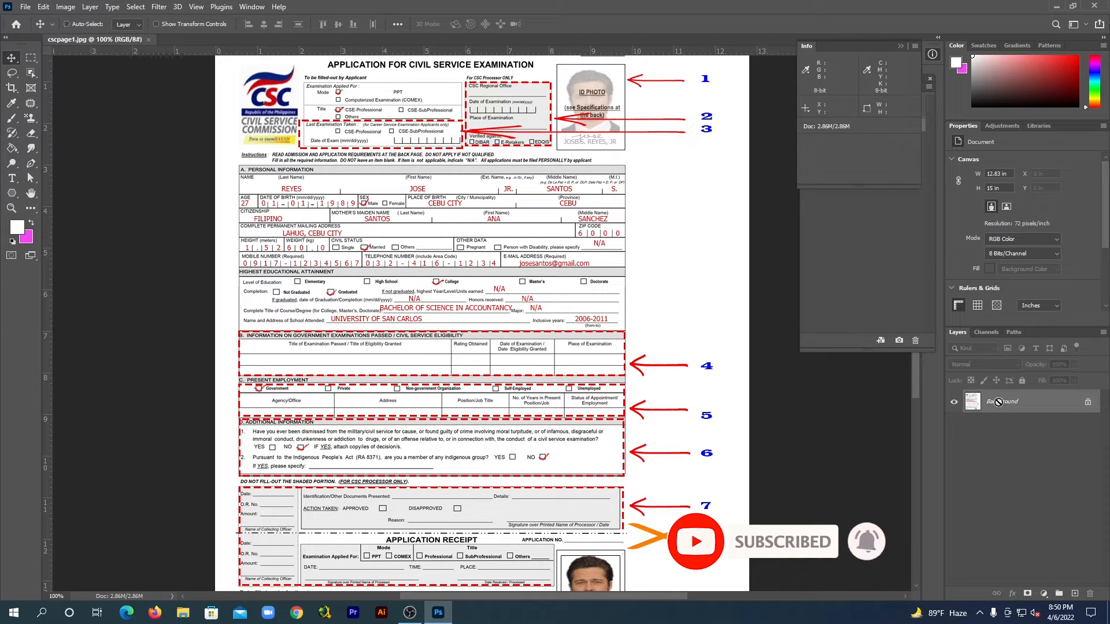
{"action": "key", "text": "ctrl+j"}
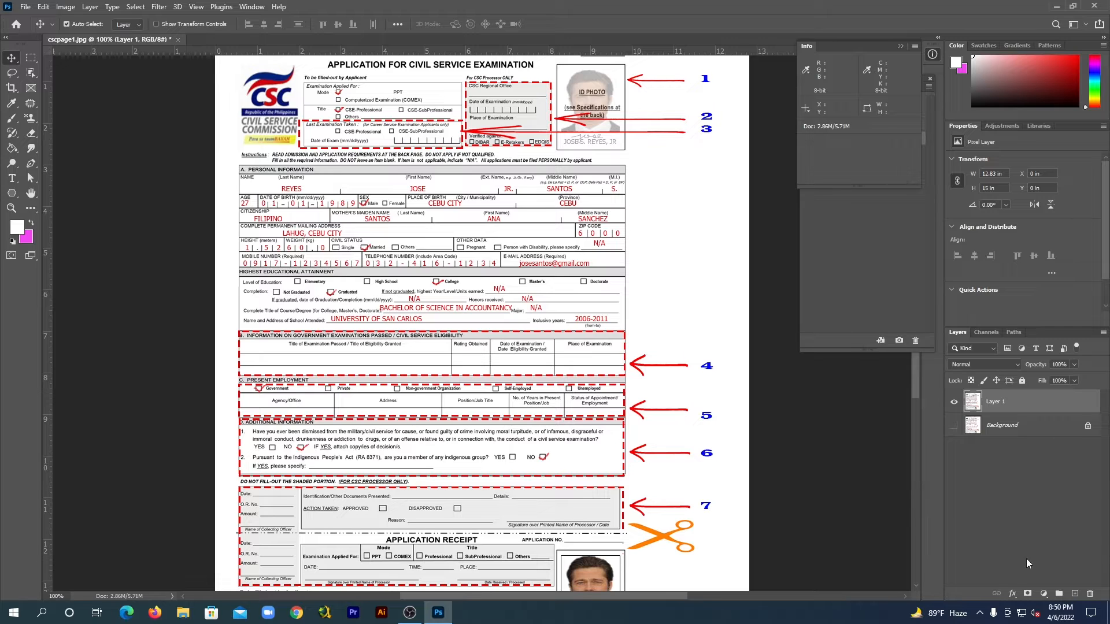
- Add a Levels adjustment layer with input levels of 33 for shadows, 0.92 for midtones and 241 for highlights
{"action": "left_click", "coordinate": [1044, 593]}
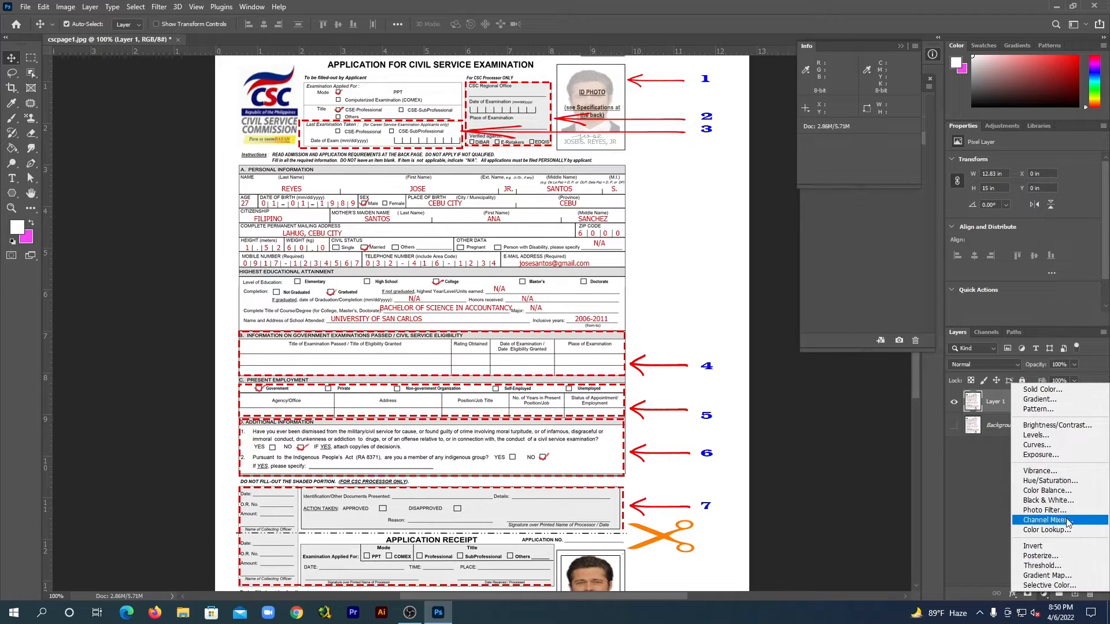
{"action": "left_click", "coordinate": [1047, 441]}
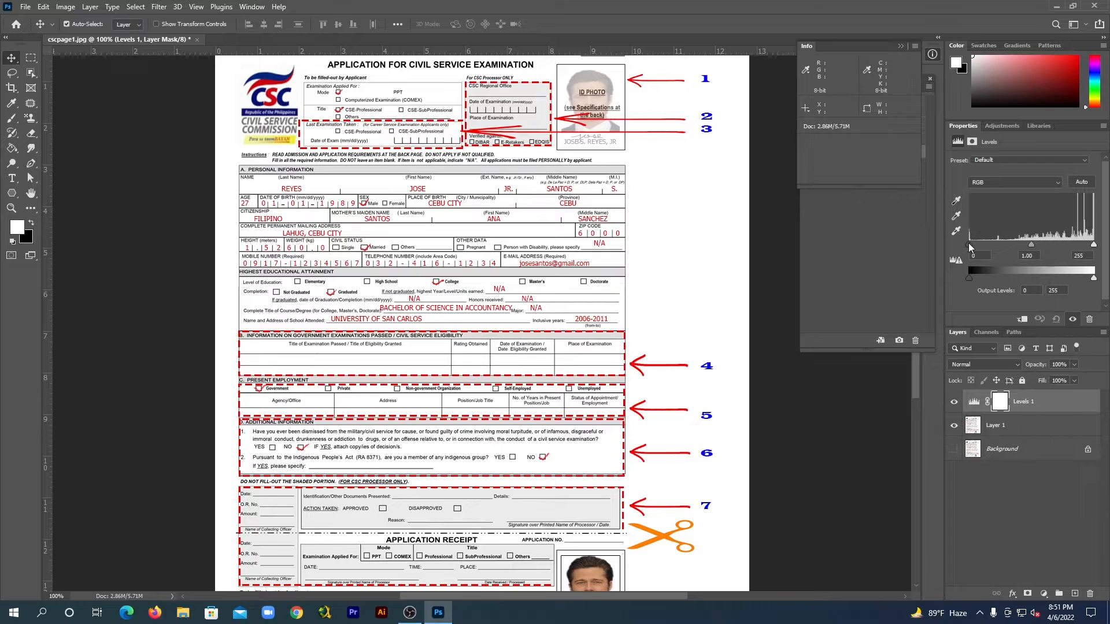
{"action": "left_click_drag", "start_coordinate": [970, 244], "coordinate": [1044, 248]}
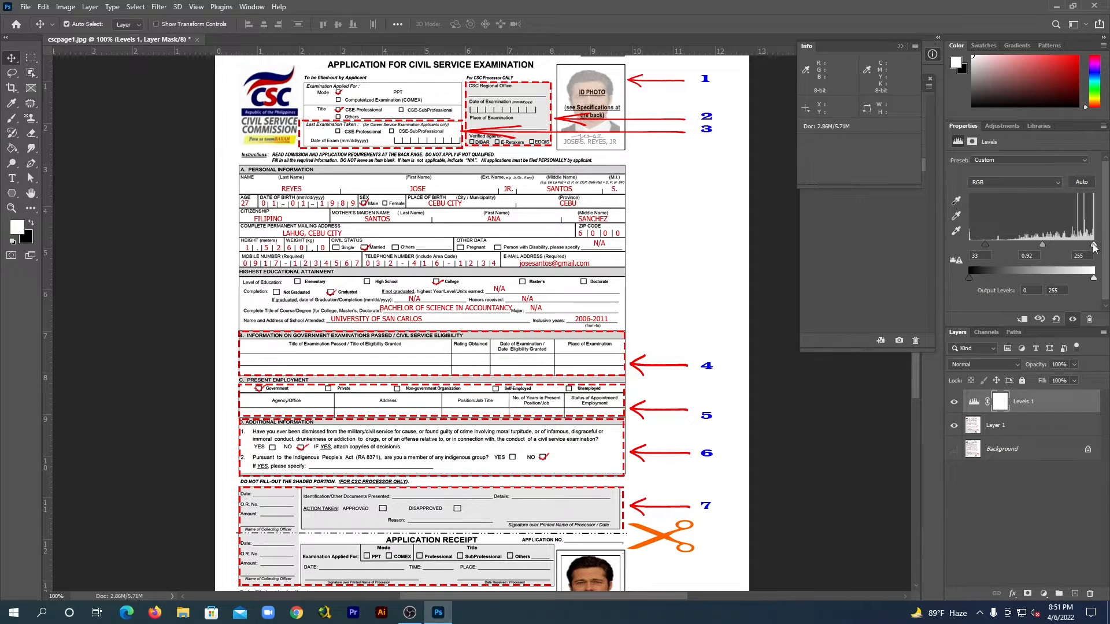
{"action": "left_click_drag", "start_coordinate": [1092, 247], "coordinate": [1089, 248]}
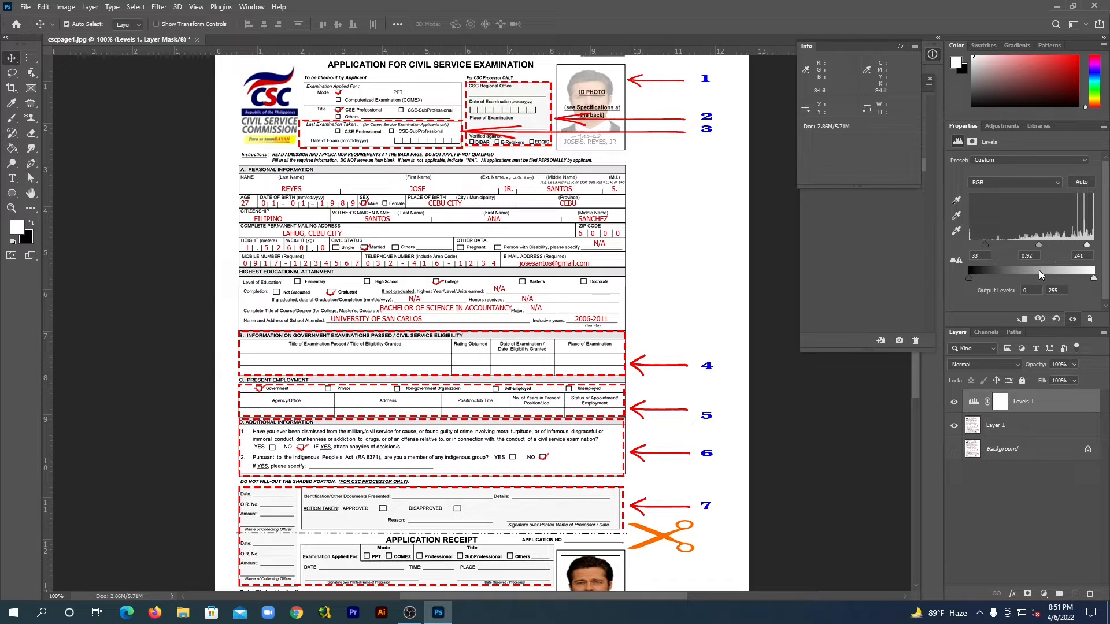
- Add a Selective Color adjustment layer and set Yellow to +100% for the Reds
{"action": "left_click", "coordinate": [1044, 594]}
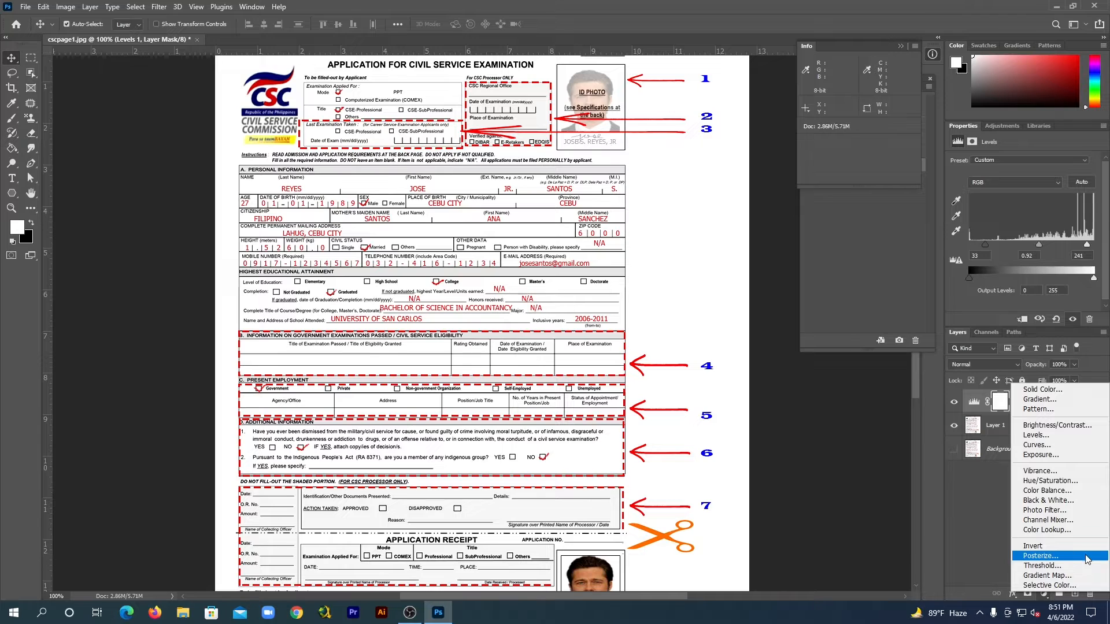
{"action": "left_click", "coordinate": [1054, 586]}
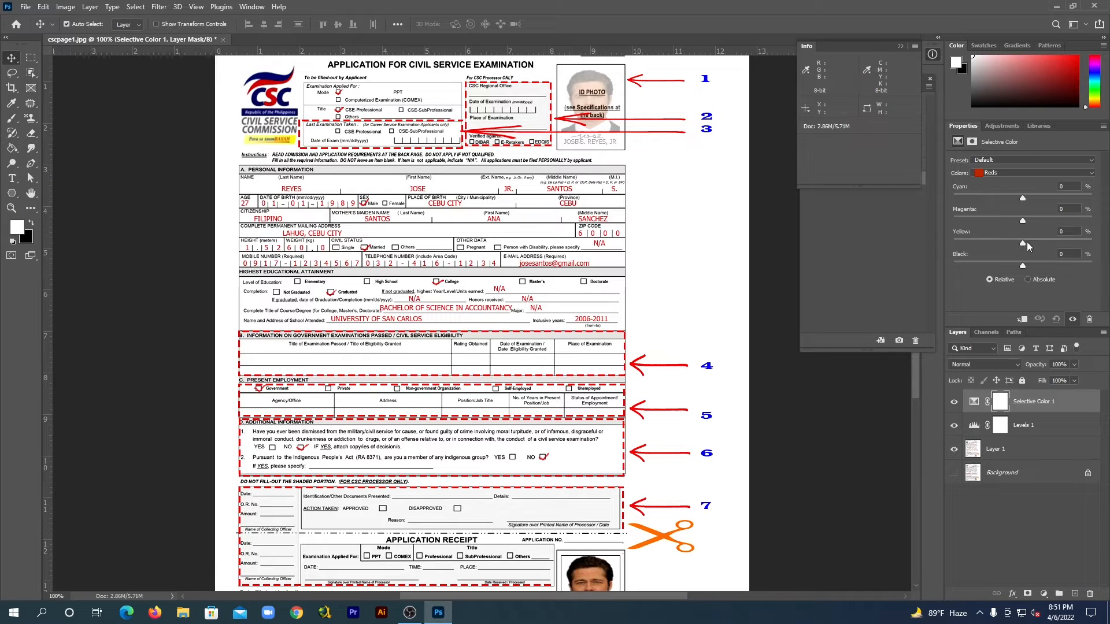
{"action": "left_click_drag", "start_coordinate": [1022, 244], "coordinate": [1095, 240]}
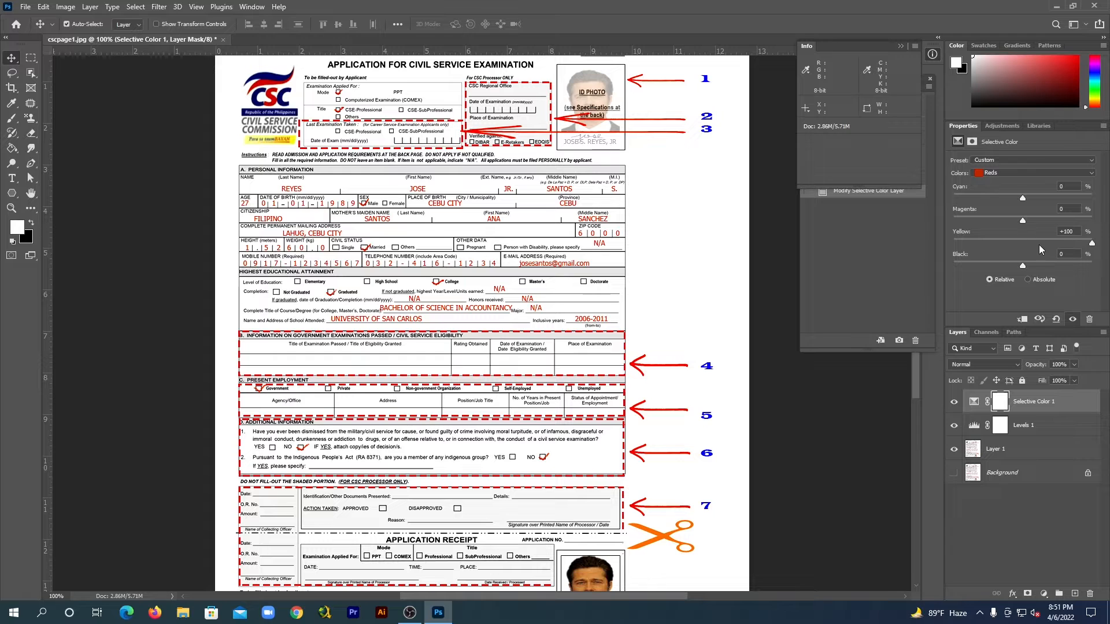
- In the Selective Color adjustment, raise Yellow to its maximum for the Blues and set Black to +100% for the Blacks
{"action": "left_click", "coordinate": [999, 172]}
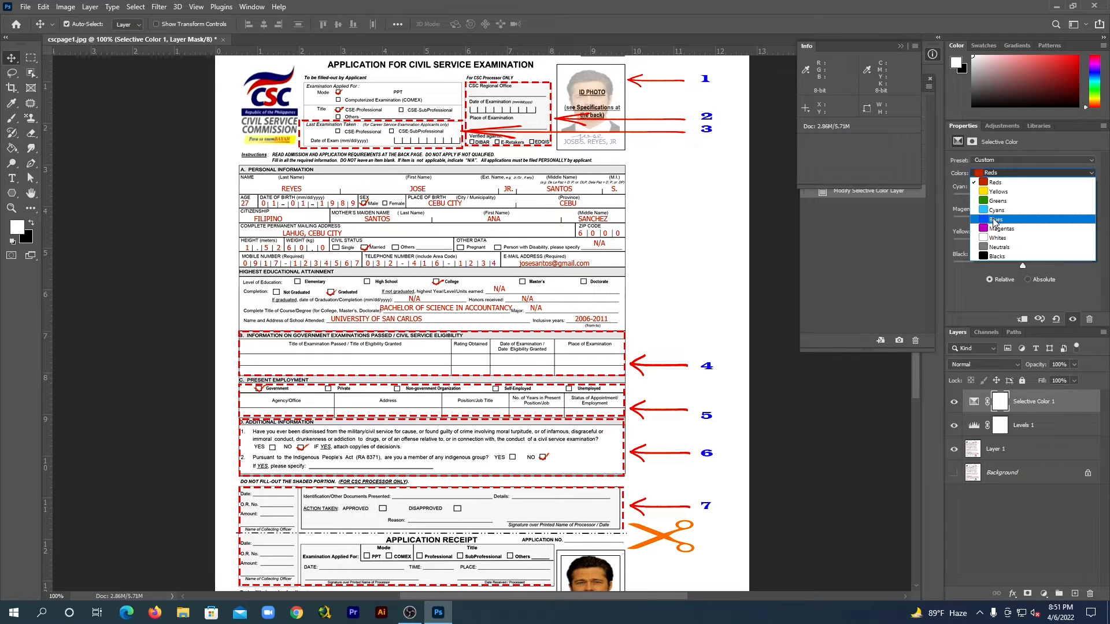
{"action": "left_click", "coordinate": [996, 220]}
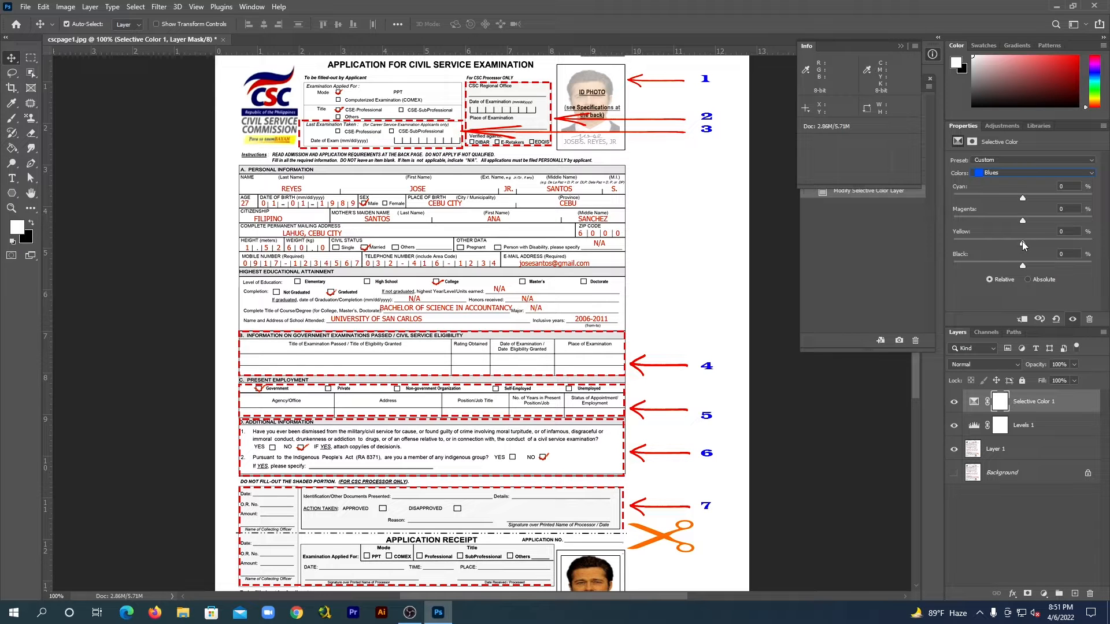
{"action": "left_click_drag", "start_coordinate": [1023, 243], "coordinate": [1097, 239]}
{"action": "left_click", "coordinate": [1001, 172]}
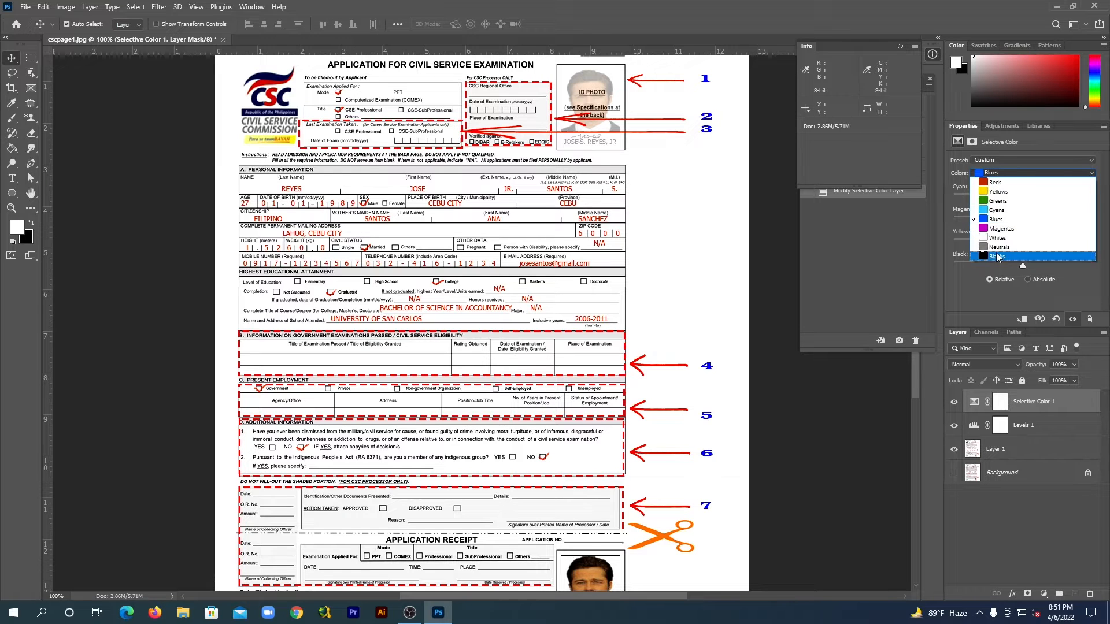
{"action": "left_click", "coordinate": [993, 252]}
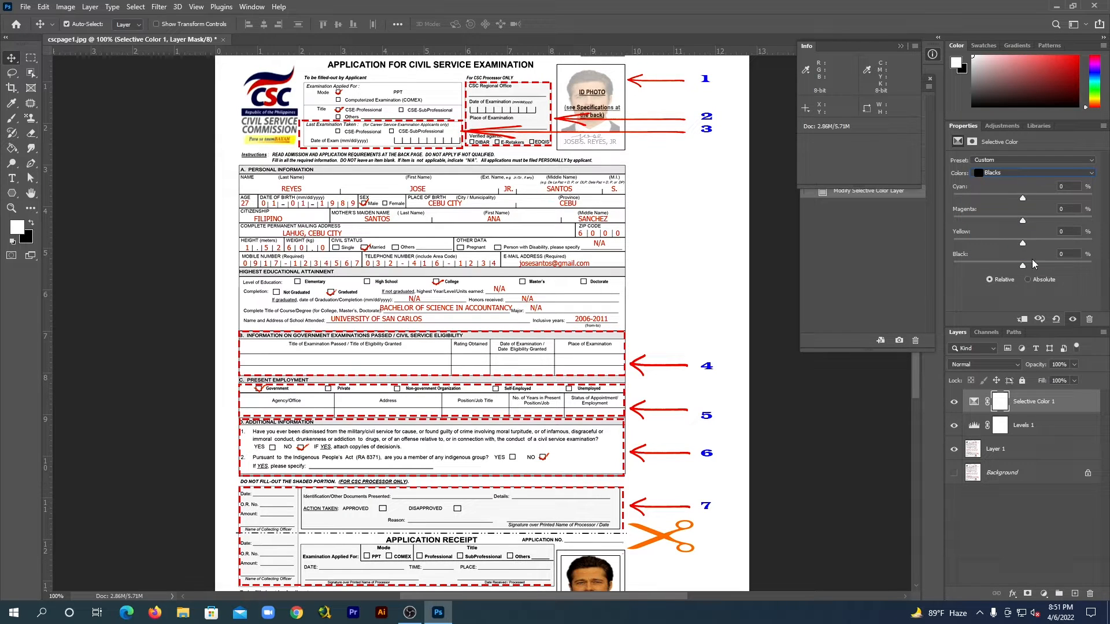
{"action": "left_click_drag", "start_coordinate": [1023, 269], "coordinate": [1102, 264]}
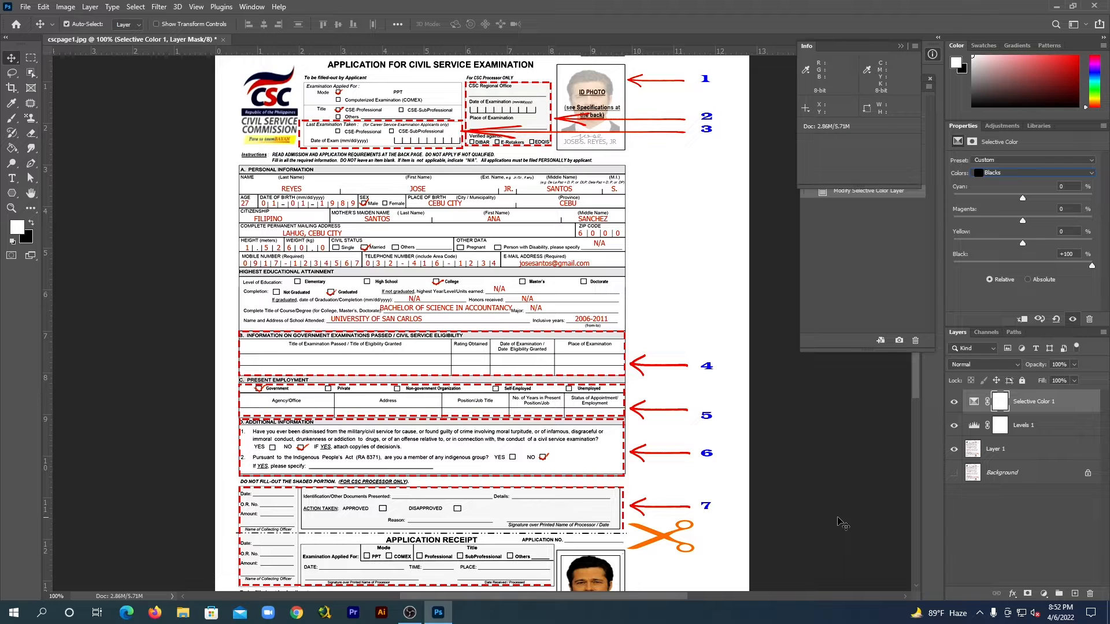
- Stamp all visible layers into a new merged layer and add a Black & White adjustment layer above it
{"action": "scroll", "coordinate": [843, 524], "scroll_direction": "down", "scroll_amount": 2}
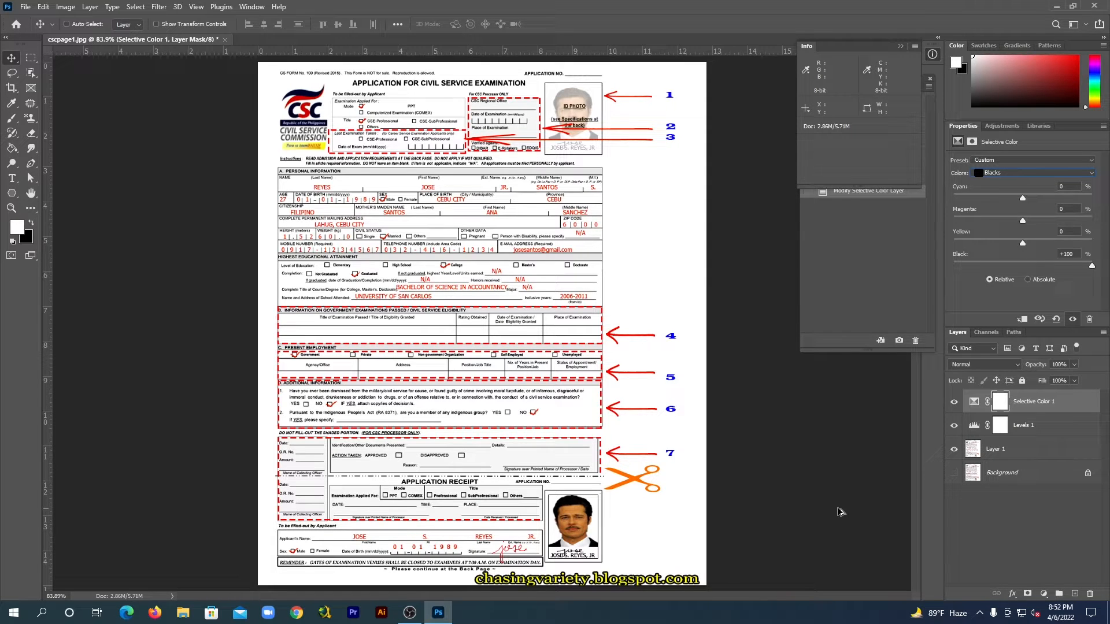
{"action": "key", "text": "ctrl+shift+alt+e"}
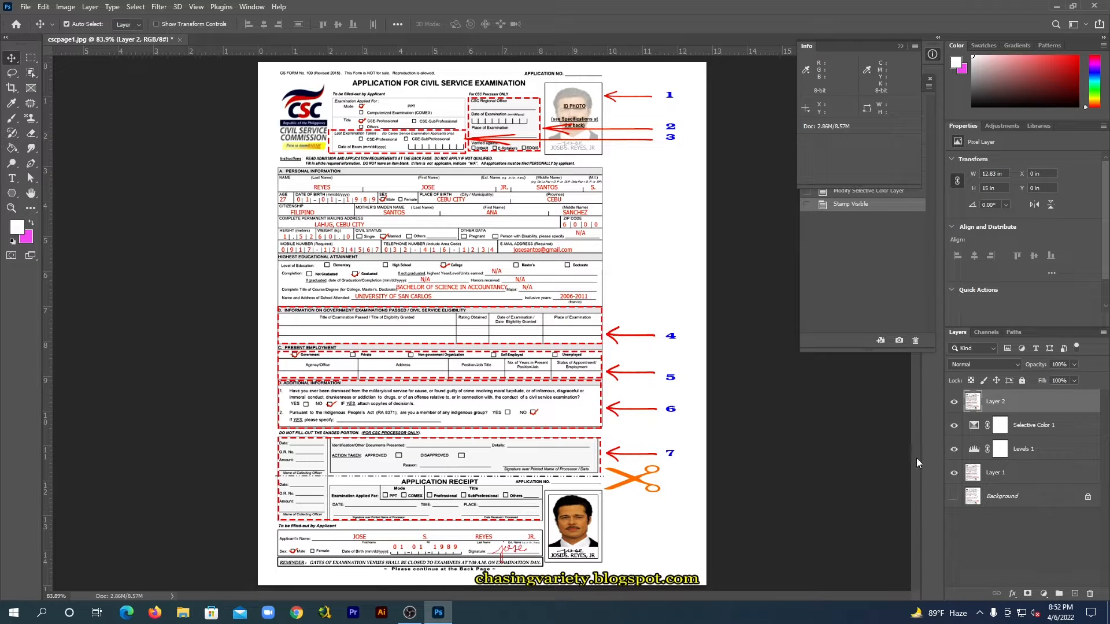
{"action": "left_click", "coordinate": [1044, 594]}
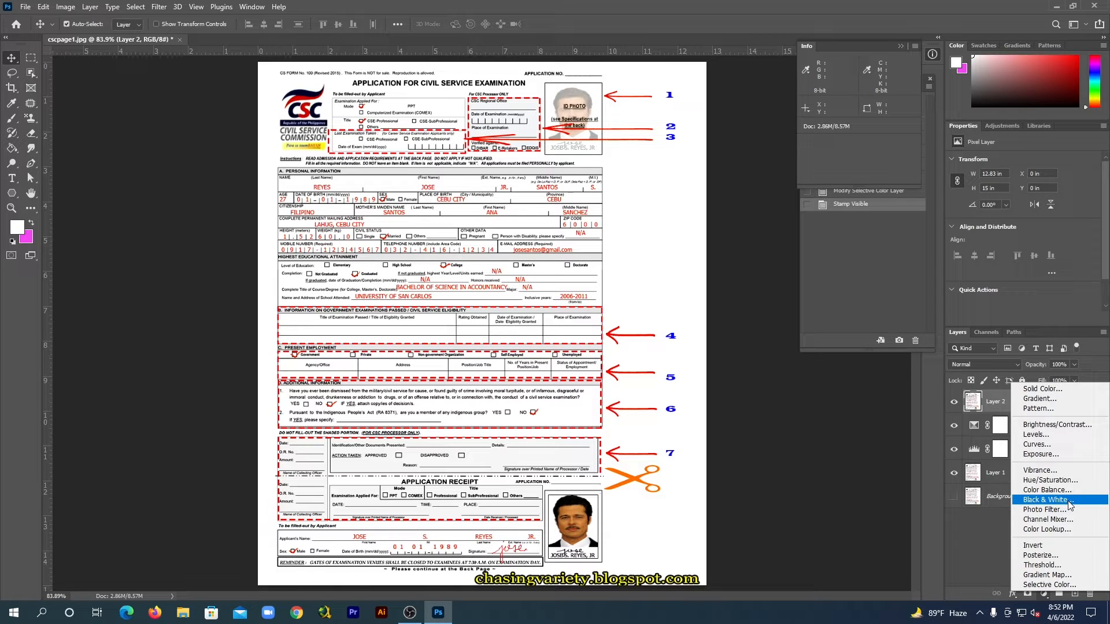
{"action": "left_click", "coordinate": [1045, 500]}
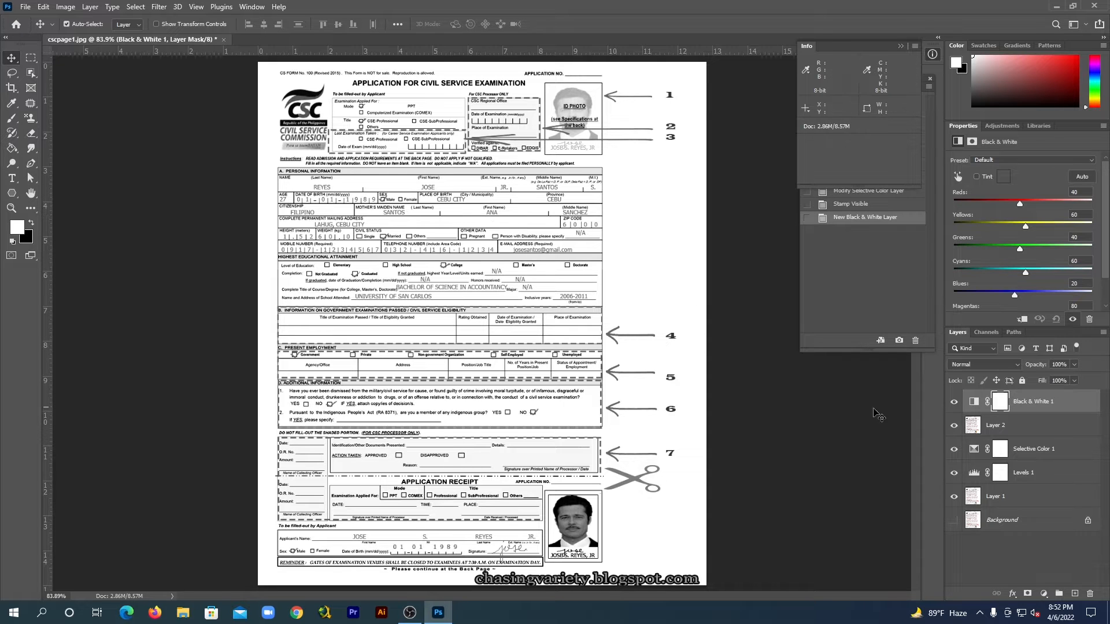
- Compare the form with and without the Black & White adjustment, then set its Reds and Blues to 300
{"action": "left_click", "coordinate": [955, 403]}
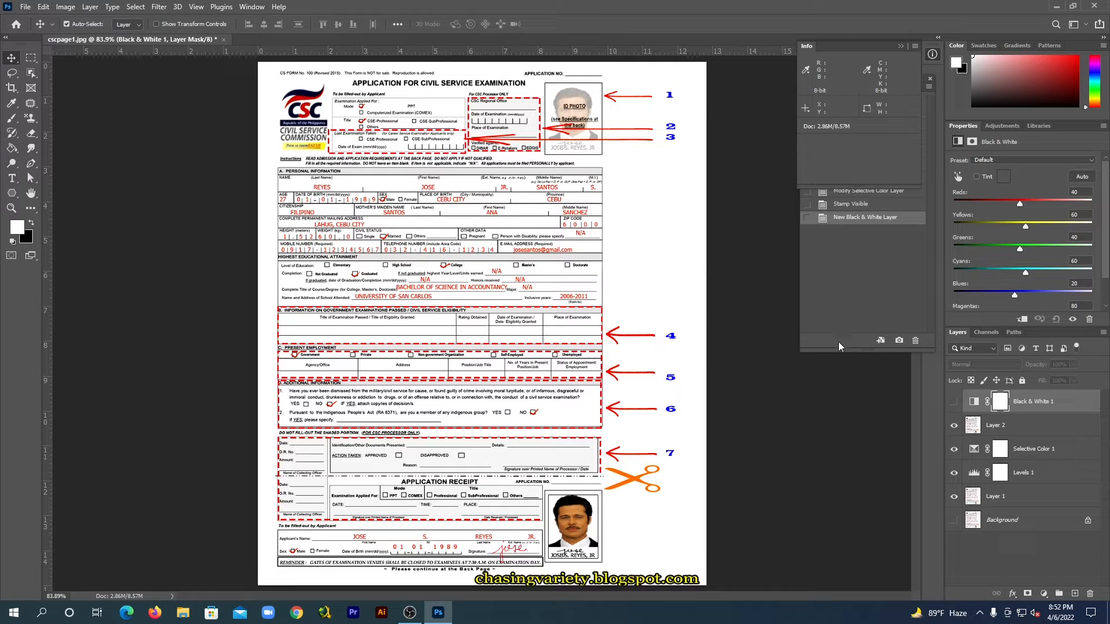
{"action": "left_click", "coordinate": [955, 403]}
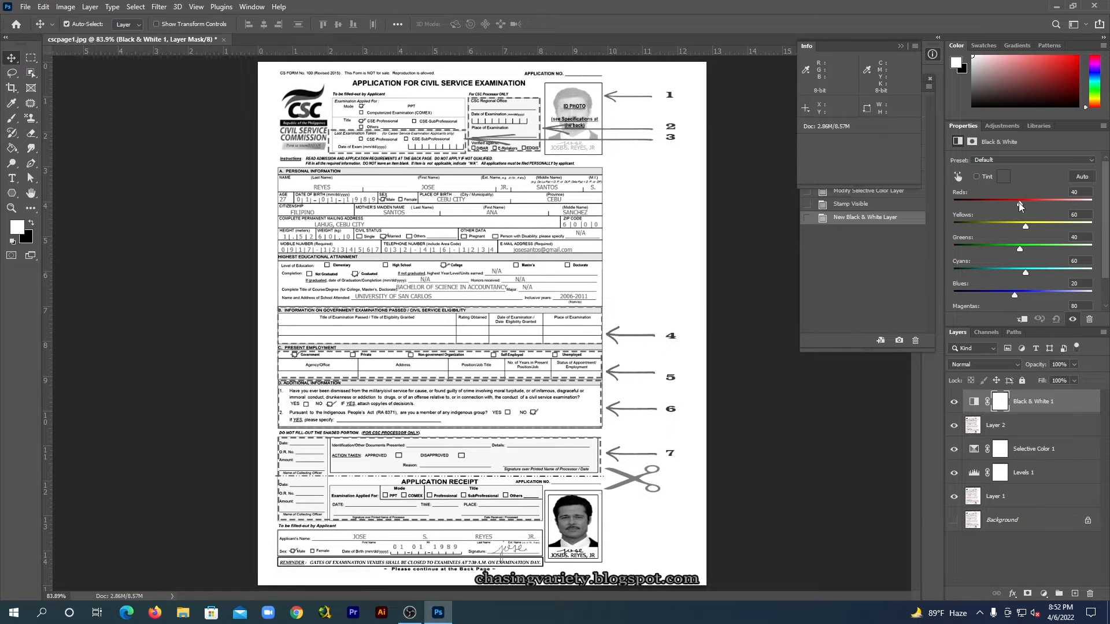
{"action": "left_click_drag", "start_coordinate": [1020, 205], "coordinate": [1096, 214]}
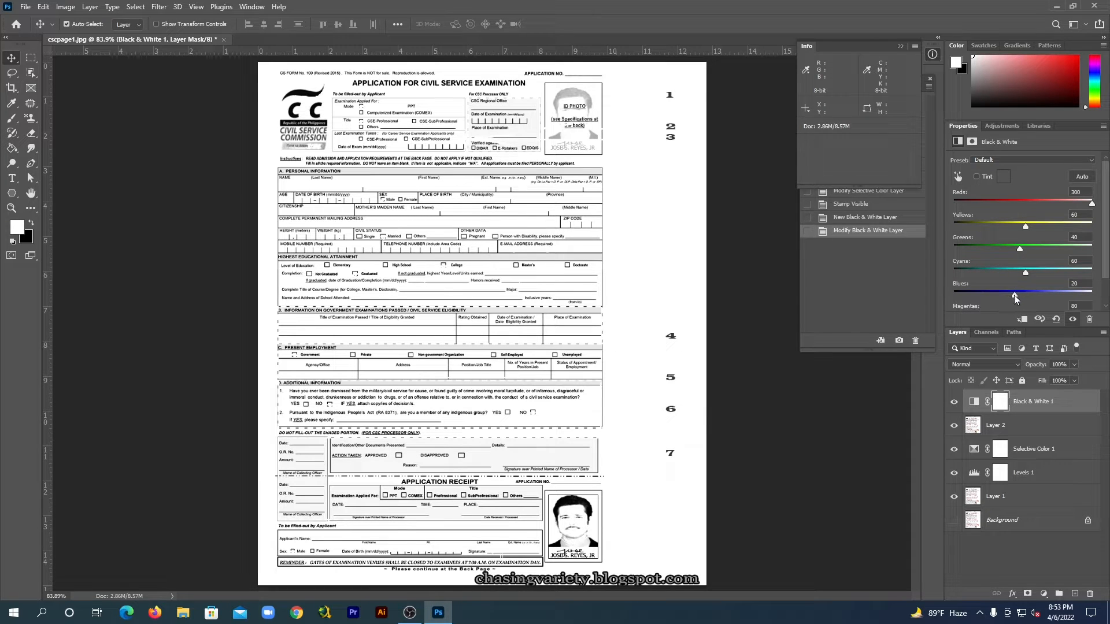
{"action": "left_click_drag", "start_coordinate": [1015, 296], "coordinate": [1097, 296]}
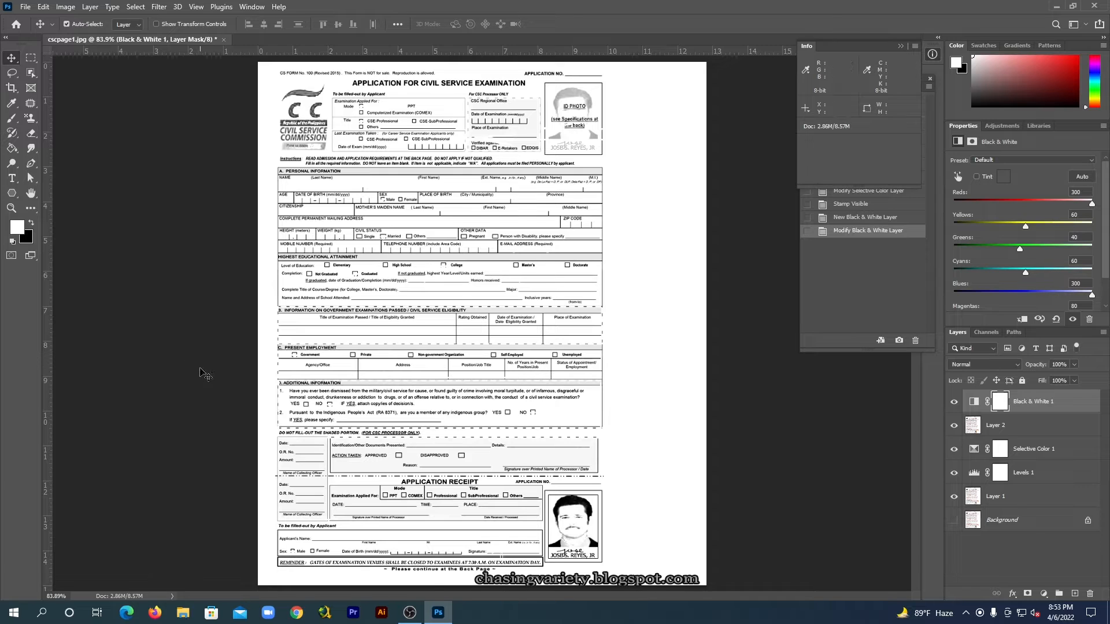
- Try to remove the end of the website watermark with the Spot Healing Brush on the Black & White adjustment layer
{"action": "left_click", "coordinate": [30, 103]}
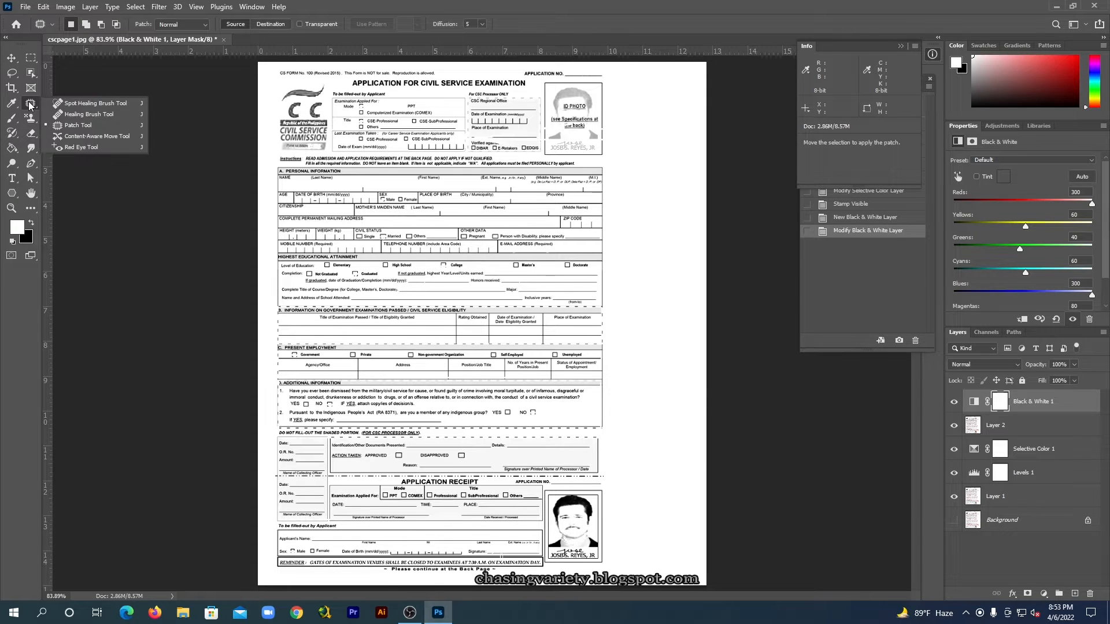
{"action": "left_click", "coordinate": [95, 104]}
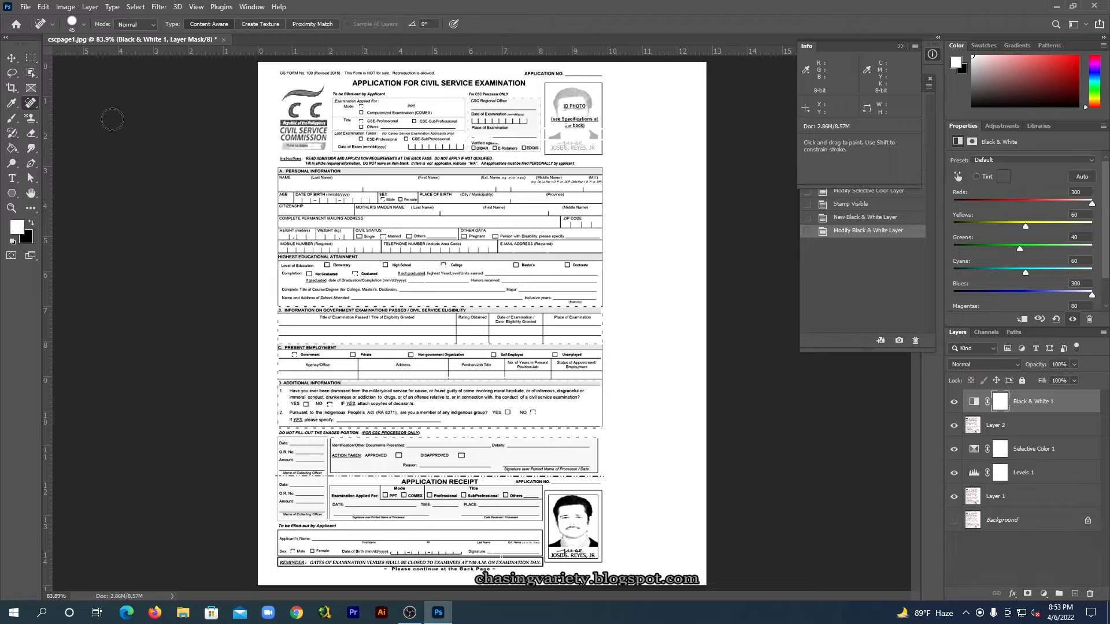
{"action": "left_click", "coordinate": [689, 578]}
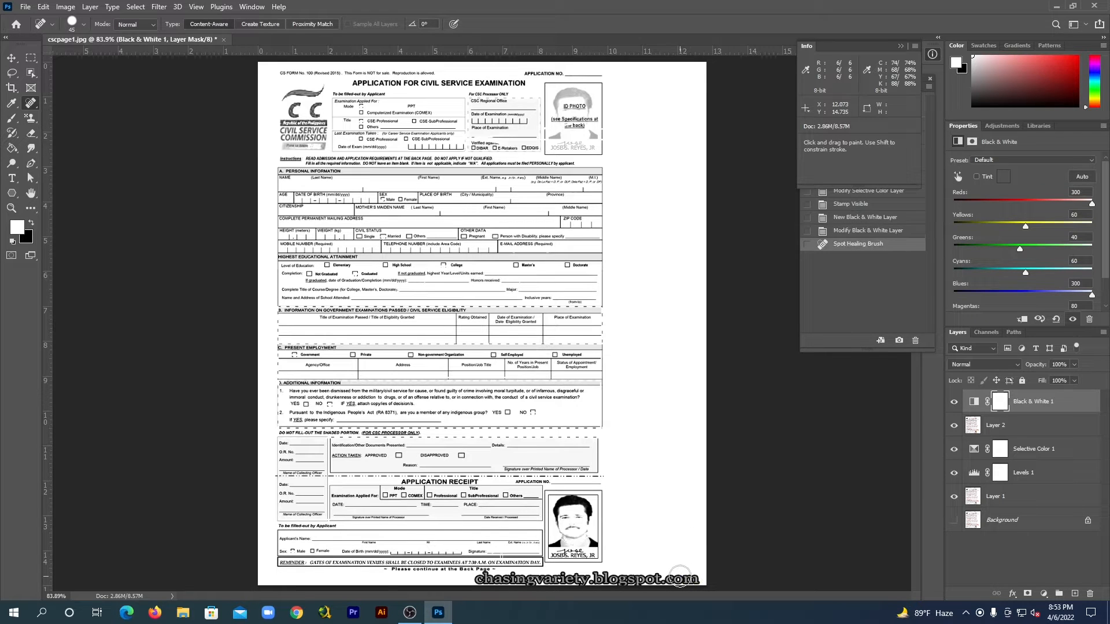
{"action": "left_click", "coordinate": [683, 579]}
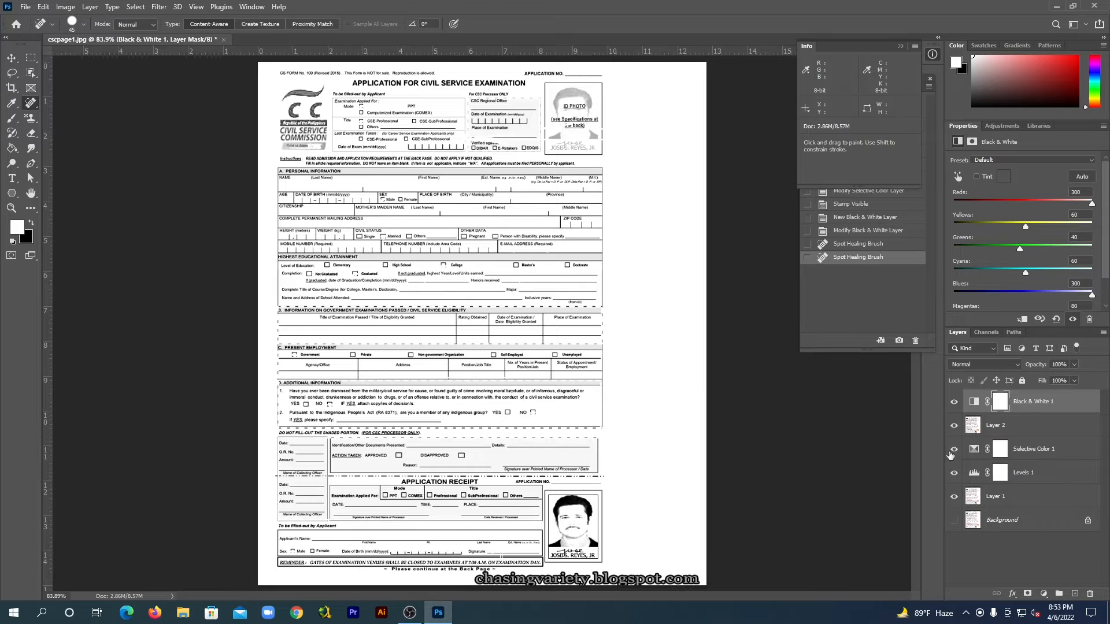
- Try to remove the end of the website watermark with the Spot Healing Brush on the merged Layer 2
{"action": "left_click", "coordinate": [1002, 425]}
{"action": "left_click", "coordinate": [700, 577]}
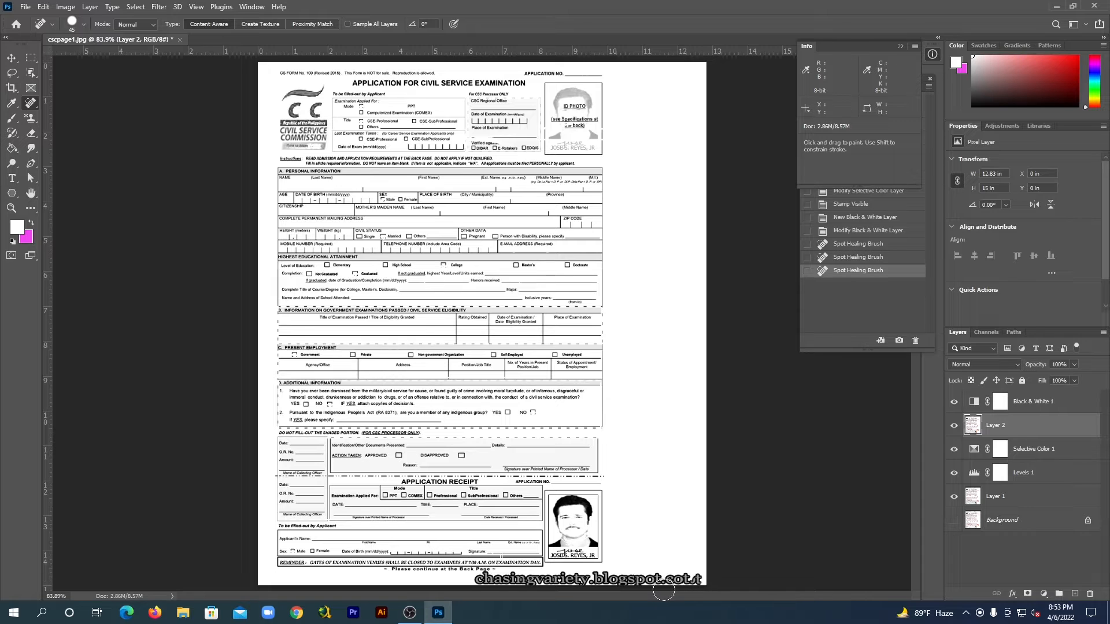
{"action": "mouse_move", "coordinate": [673, 578]}
{"action": "left_mouse_down"}
{"action": "mouse_move", "coordinate": [693, 590]}
{"action": "mouse_move", "coordinate": [670, 579]}
{"action": "left_mouse_up"}
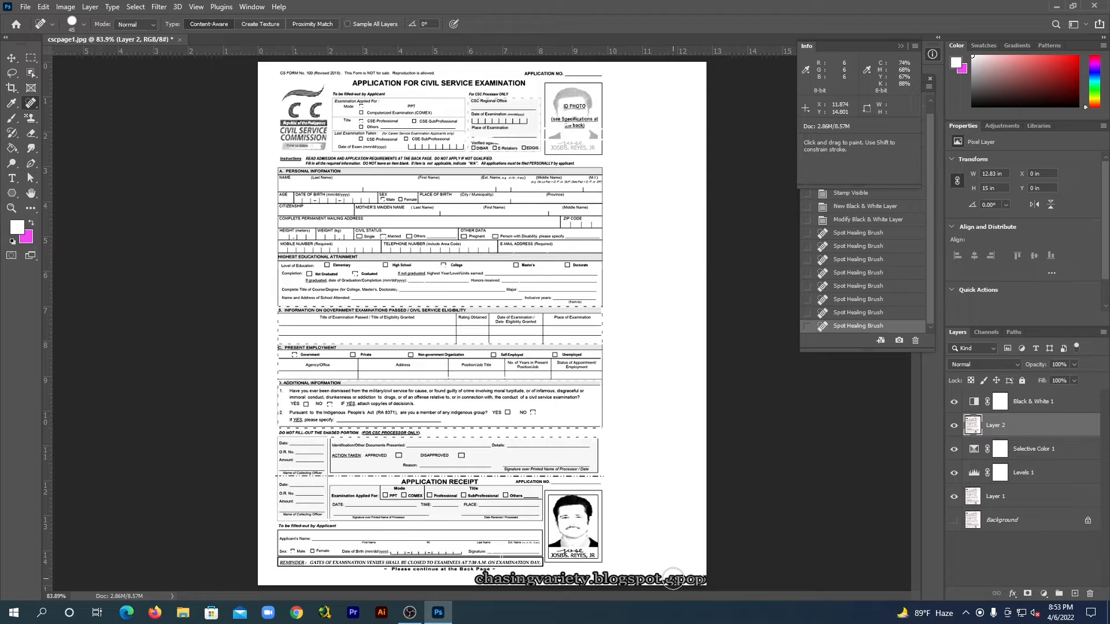
- Paint over the ".com" end of the watermark with the Healing Brush, sampling the blank white area above it
{"action": "right_click", "coordinate": [30, 104]}
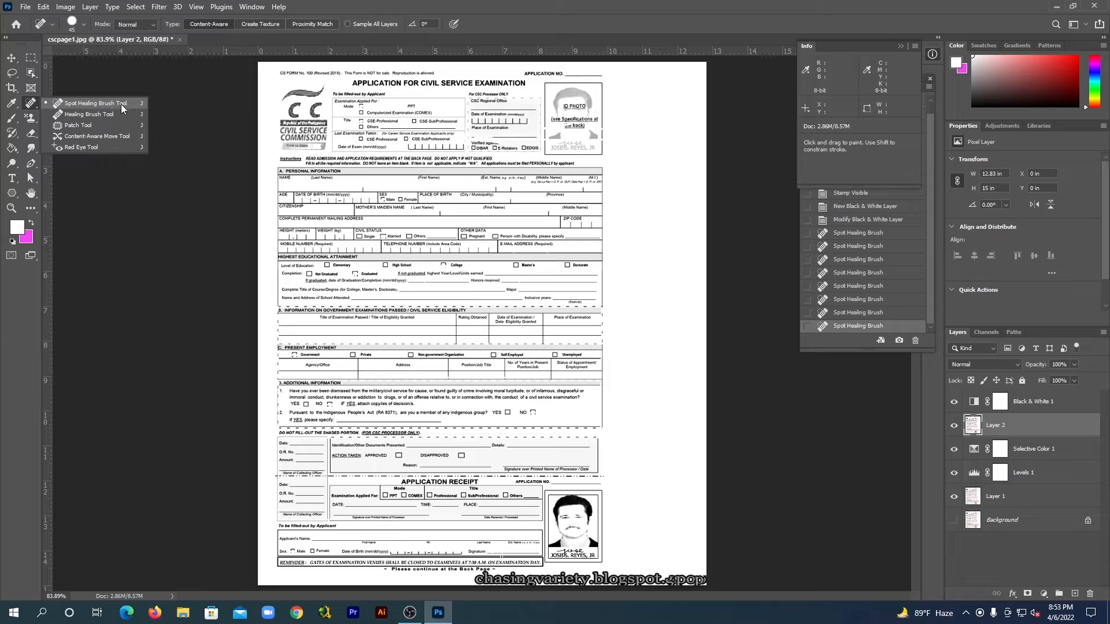
{"action": "left_click", "coordinate": [88, 114]}
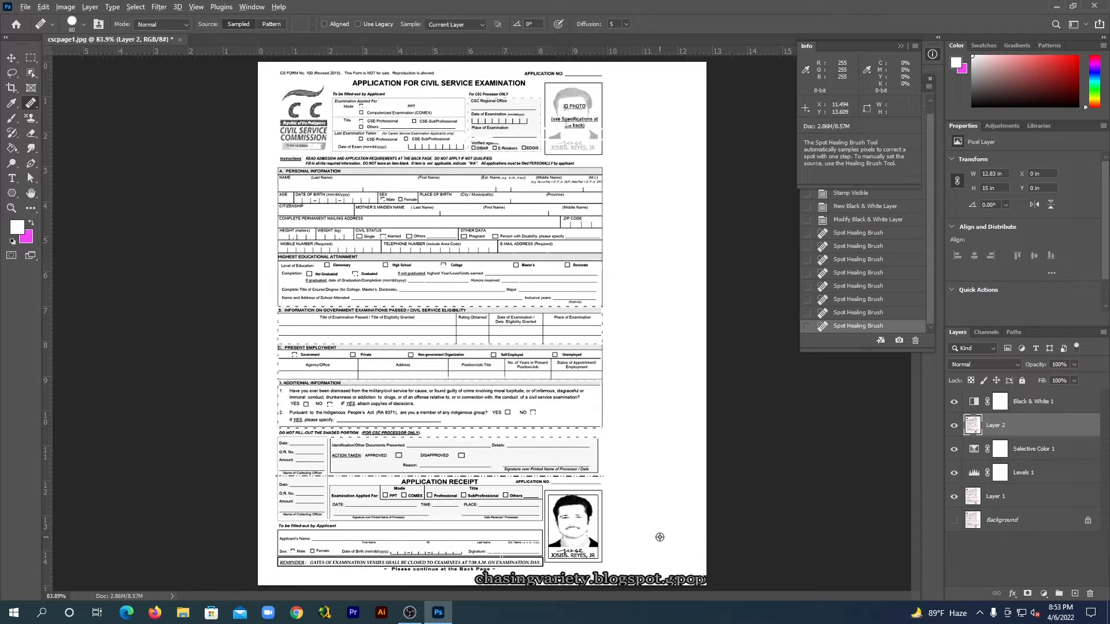
{"action": "mouse_move", "coordinate": [682, 572]}
{"action": "left_mouse_down"}
{"action": "mouse_move", "coordinate": [695, 580]}
{"action": "mouse_move", "coordinate": [665, 578]}
{"action": "left_mouse_up"}
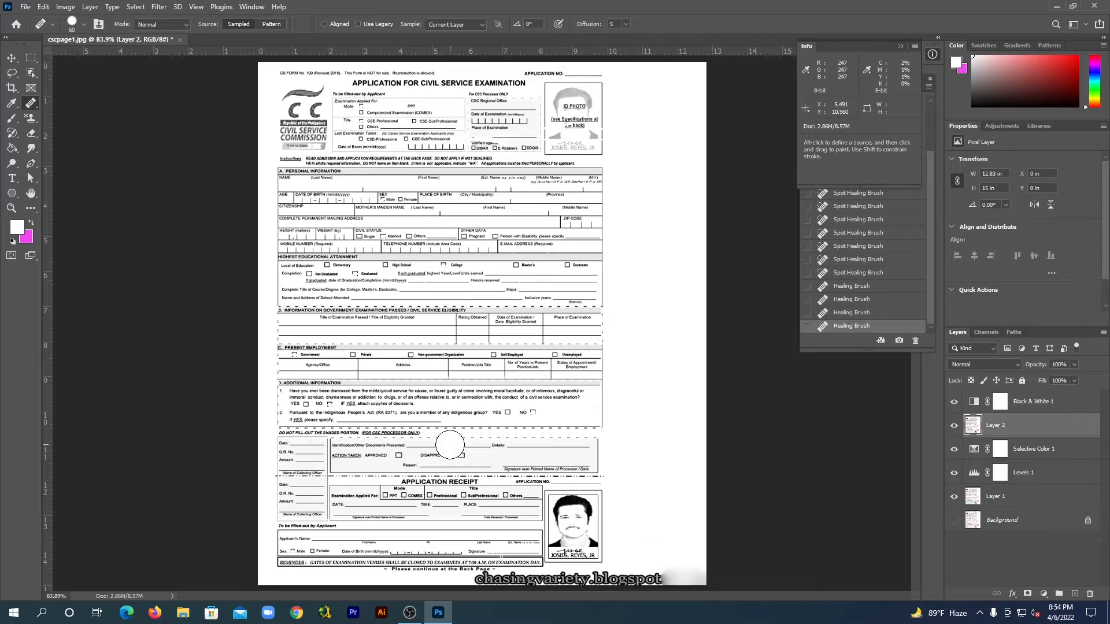
- Use the Patch tool to replace the "ogspot" part of the watermark with the blank white area above it
{"action": "right_click", "coordinate": [32, 108]}
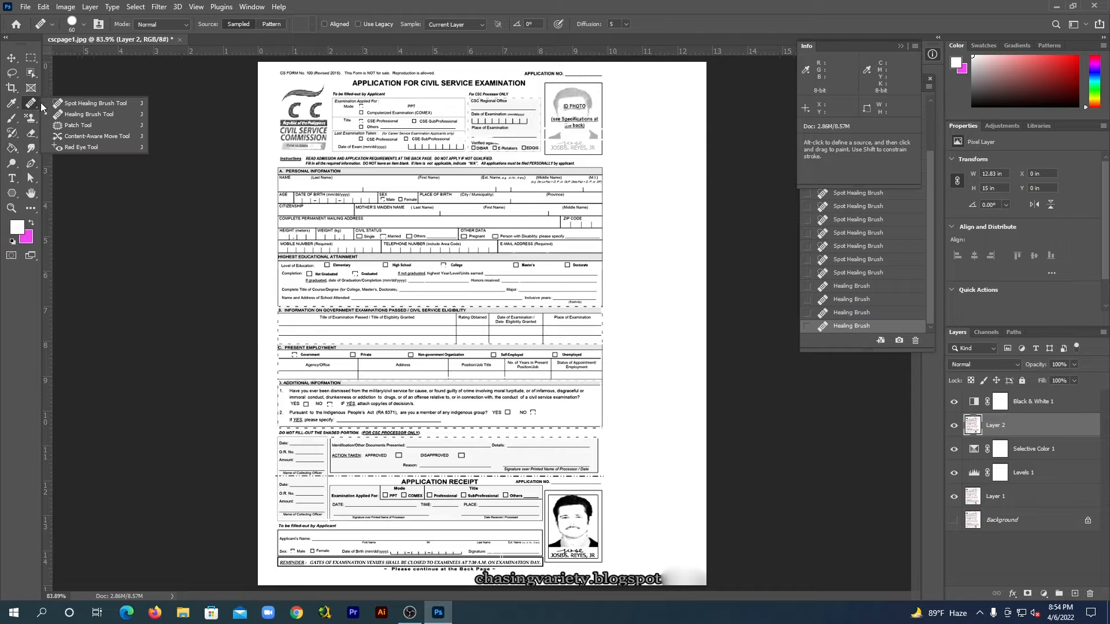
{"action": "left_click", "coordinate": [81, 126]}
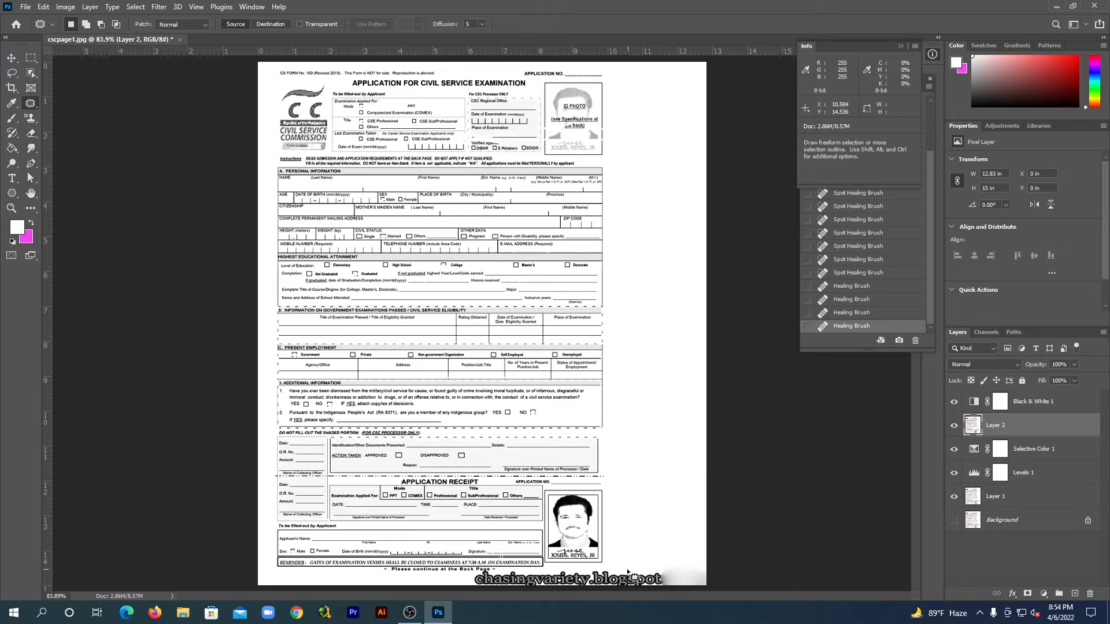
{"action": "left_click_drag", "start_coordinate": [635, 580], "coordinate": [687, 584]}
{"action": "mouse_move", "coordinate": [615, 589]}
{"action": "left_mouse_down"}
{"action": "mouse_move", "coordinate": [613, 574]}
{"action": "mouse_move", "coordinate": [634, 577]}
{"action": "mouse_move", "coordinate": [646, 556]}
{"action": "mouse_move", "coordinate": [649, 531]}
{"action": "left_mouse_up"}
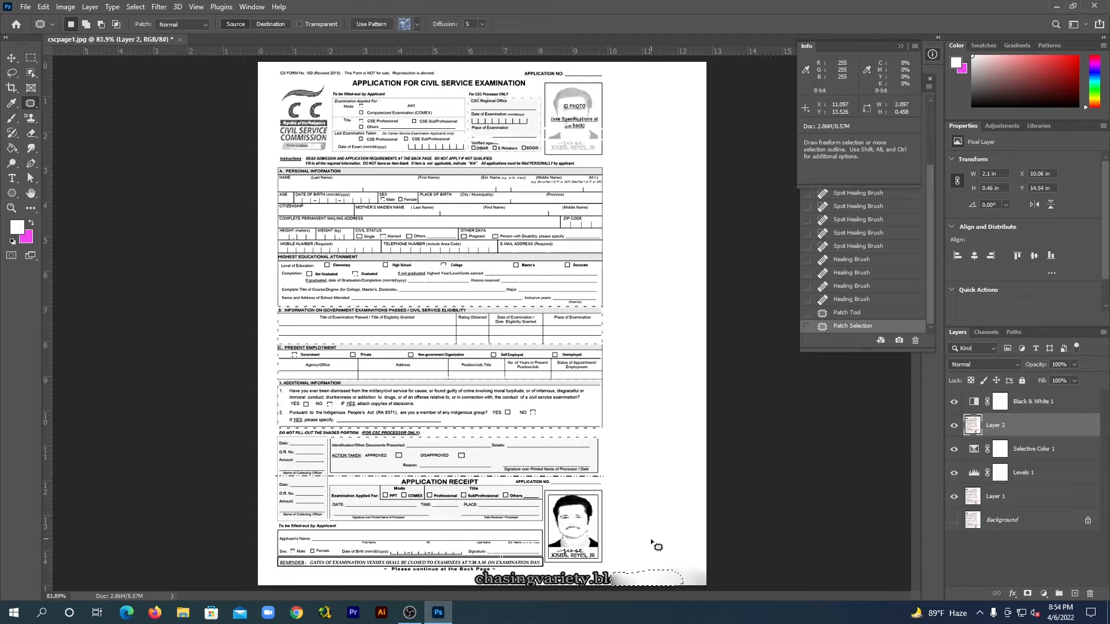
- Clear the patch selection around the "ogspot" part of the watermark
{"action": "key", "text": "ctrl+d"}
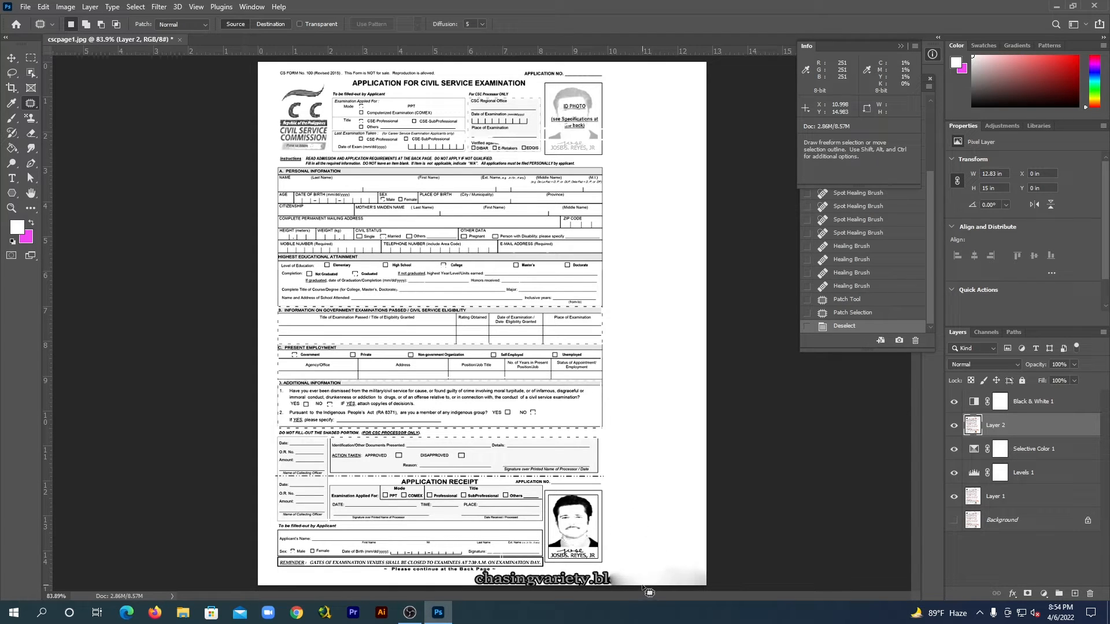
{"action": "right_click", "coordinate": [32, 104]}
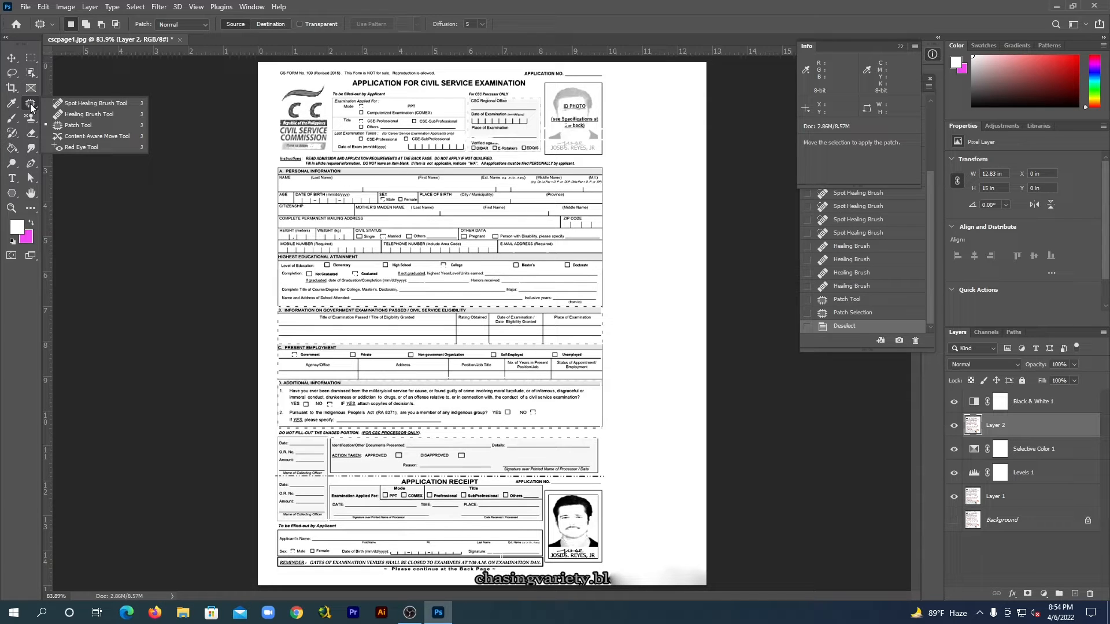
{"action": "left_click", "coordinate": [31, 107]}
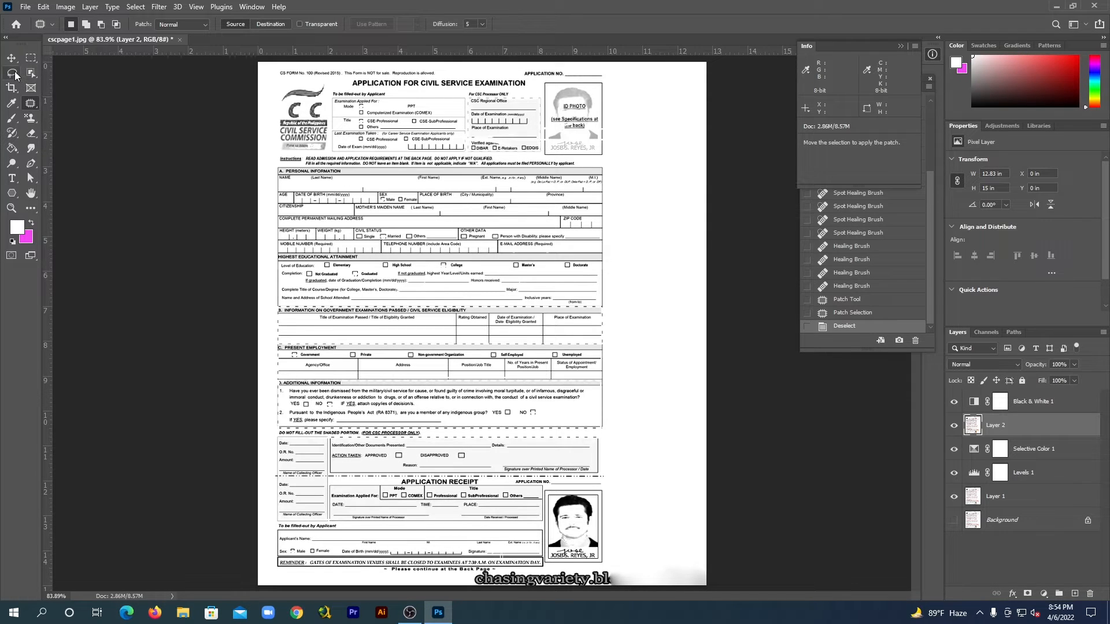
- Lasso the "ariety.bl" part of the watermark, replace it with a Content-Aware fill in Normal mode at 100% opacity, and deselect
{"action": "left_click", "coordinate": [15, 73]}
{"action": "right_click", "coordinate": [15, 72]}
{"action": "left_click", "coordinate": [54, 72]}
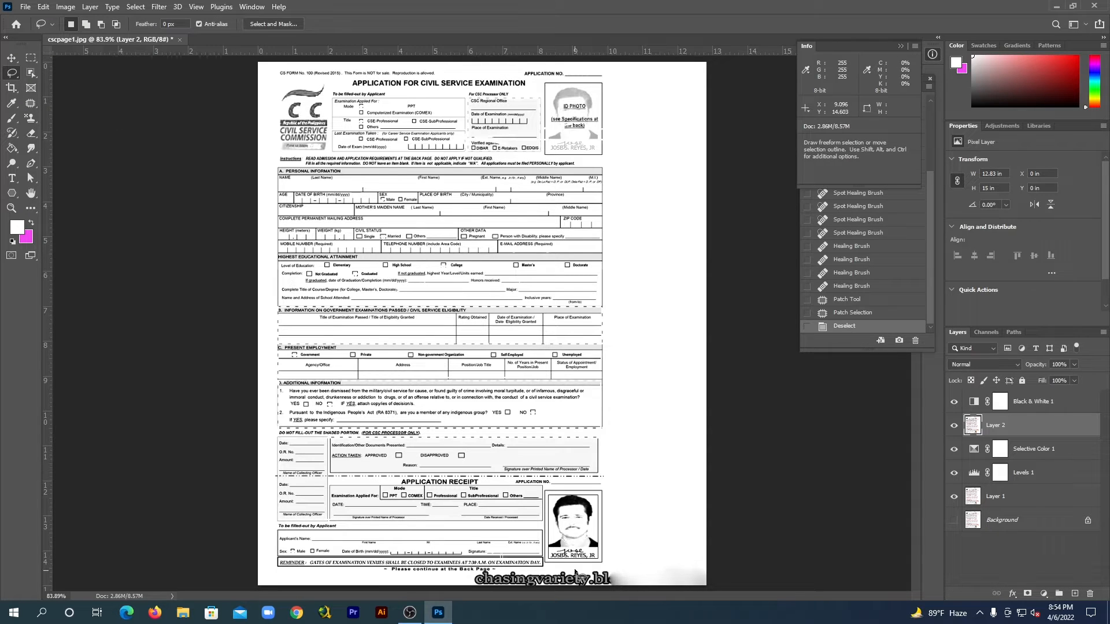
{"action": "mouse_move", "coordinate": [559, 576]}
{"action": "left_mouse_down"}
{"action": "mouse_move", "coordinate": [619, 568]}
{"action": "mouse_move", "coordinate": [638, 583]}
{"action": "mouse_move", "coordinate": [547, 591]}
{"action": "mouse_move", "coordinate": [559, 576]}
{"action": "left_mouse_up"}
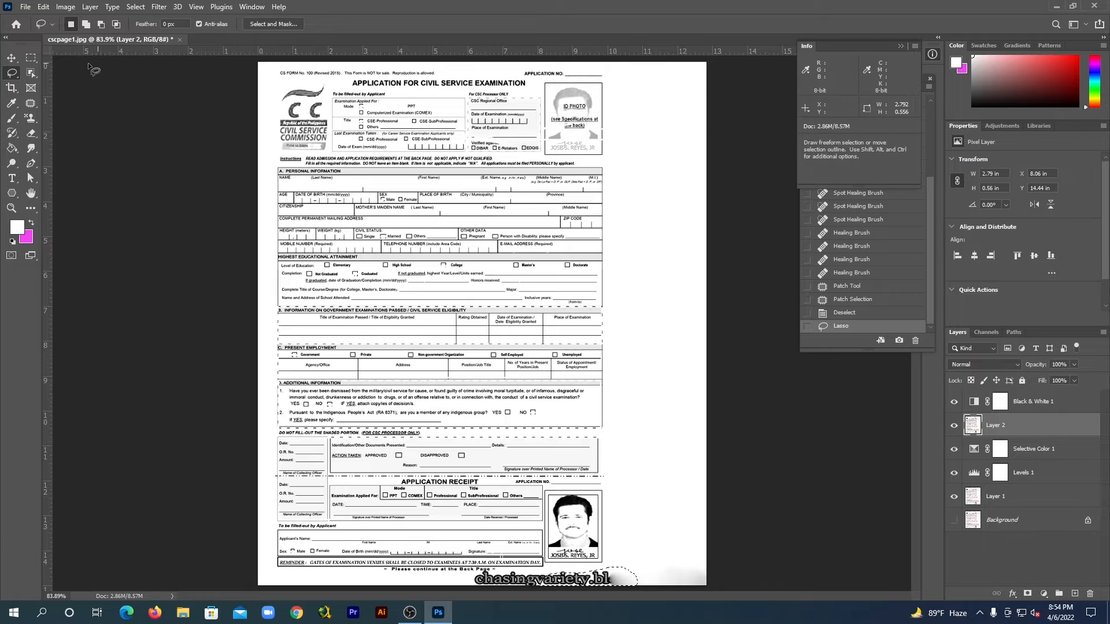
{"action": "left_click", "coordinate": [43, 7]}
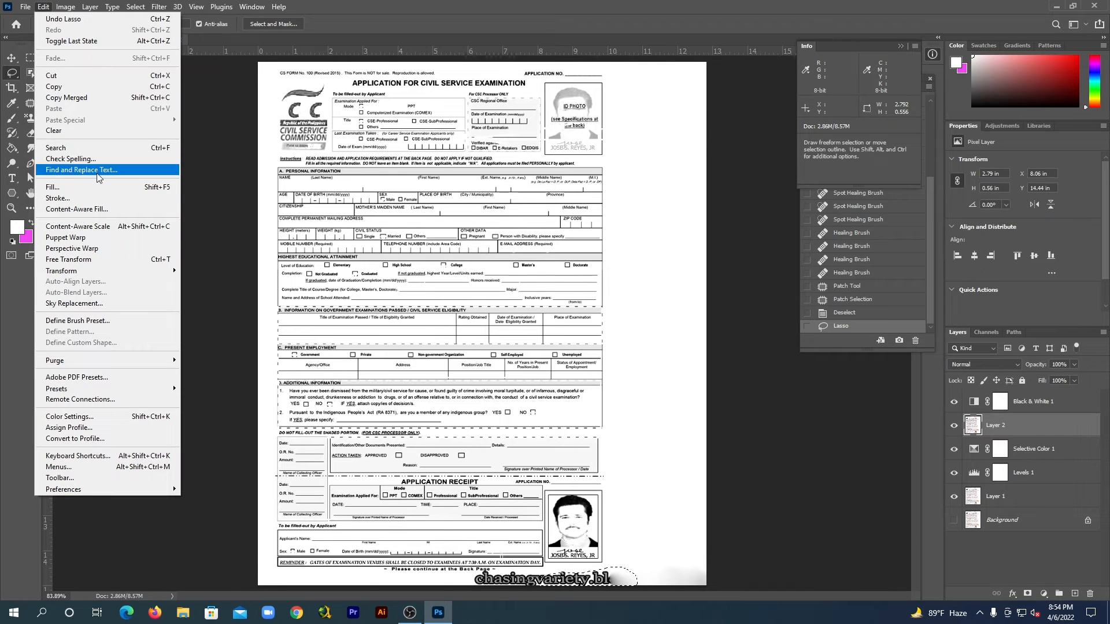
{"action": "left_click", "coordinate": [78, 189]}
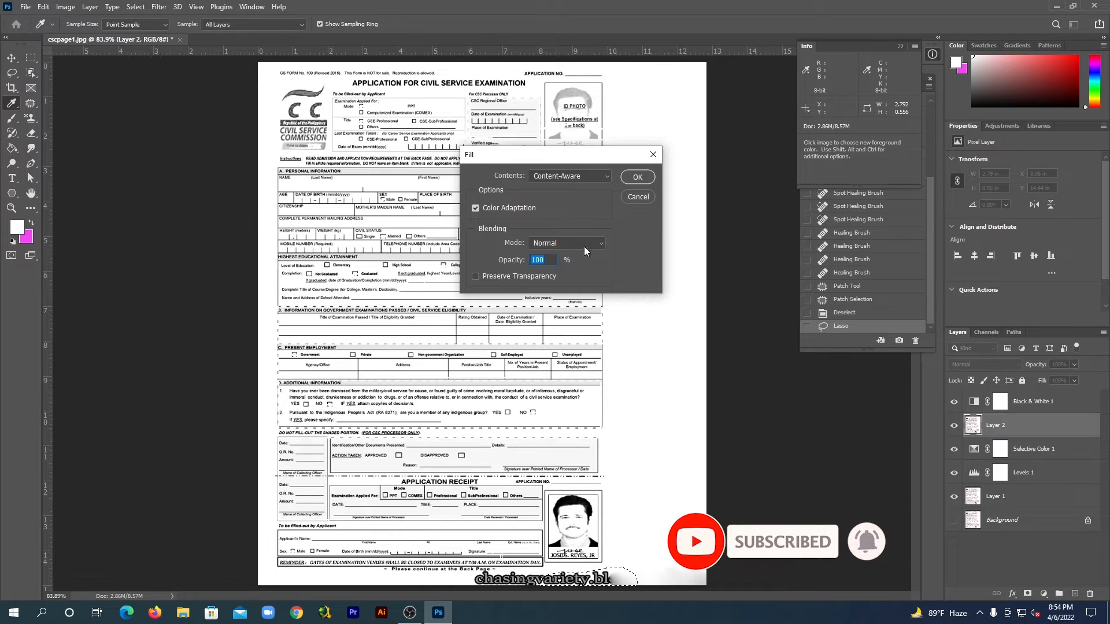
{"action": "left_click", "coordinate": [637, 177]}
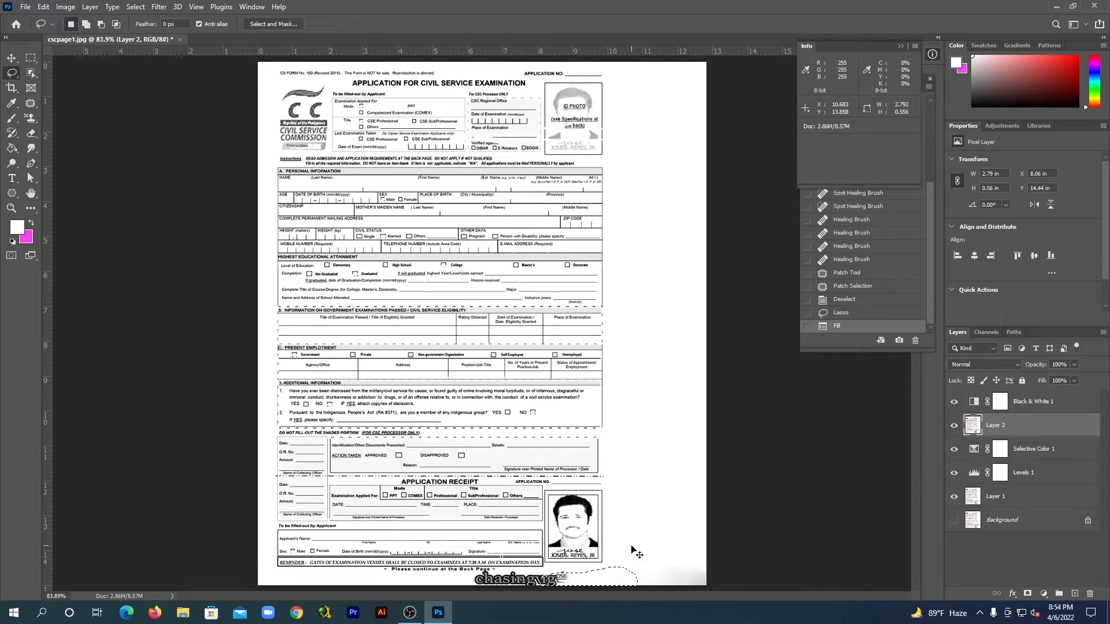
{"action": "key", "text": "ctrl+d"}
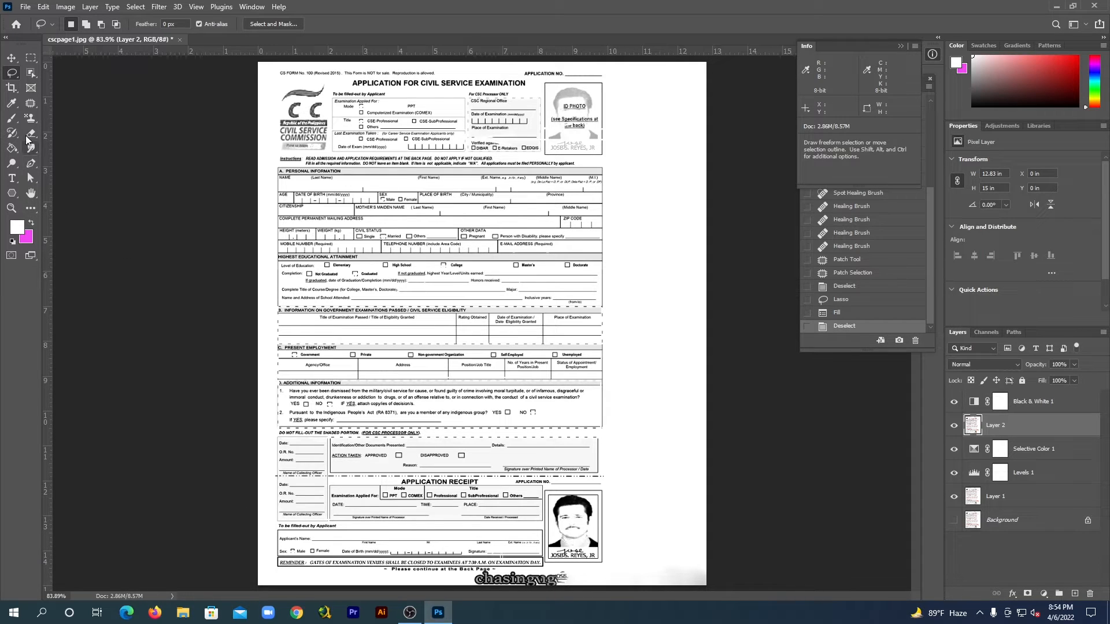
- Clone blank white from beside the receipt photo over the leftover end of the watermark, using the Clone Stamp with a 90 px brush
{"action": "left_click", "coordinate": [31, 119]}
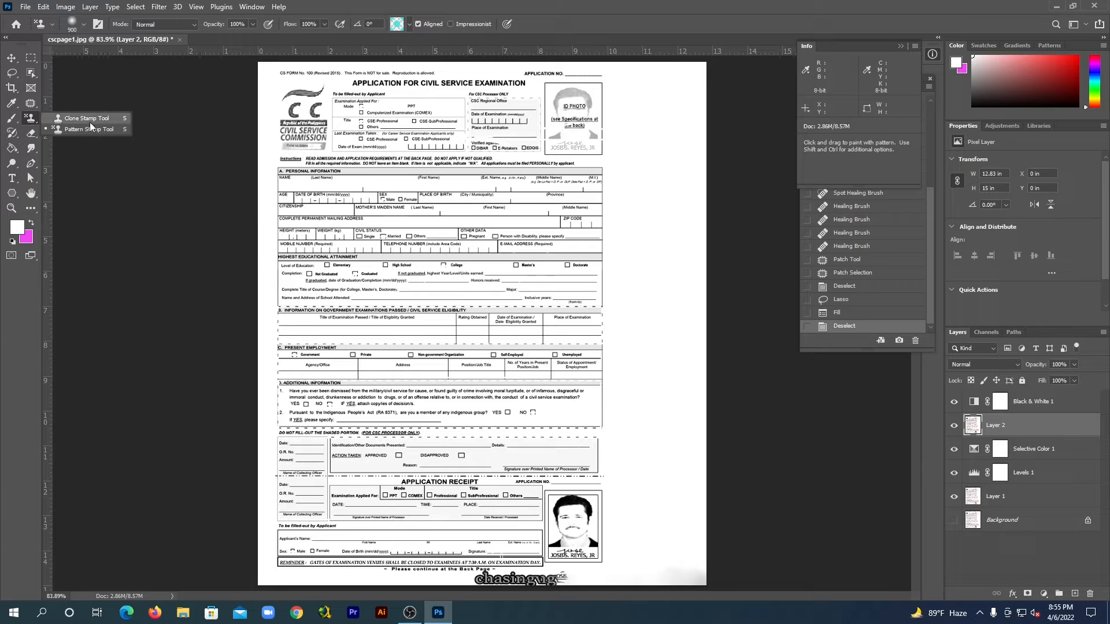
{"action": "left_click", "coordinate": [92, 118]}
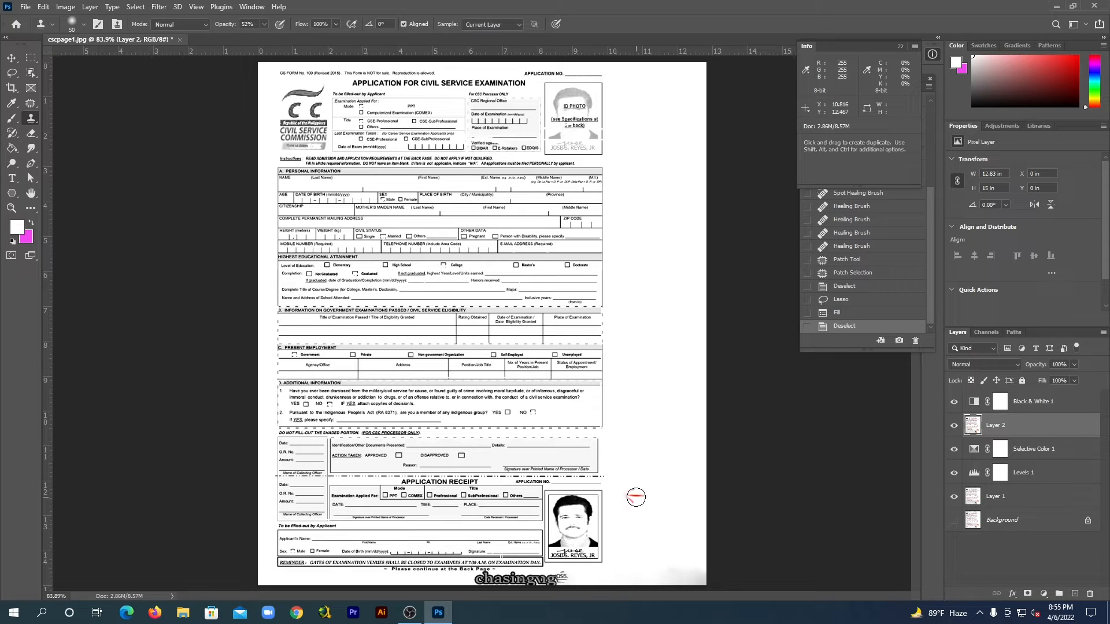
{"action": "key", "text": "bracketright"}
{"action": "key", "text": "bracketright"}
{"action": "key", "text": "bracketright"}
{"action": "key", "text": "bracketright"}
{"action": "mouse_move", "coordinate": [623, 582]}
{"action": "left_mouse_down"}
{"action": "mouse_move", "coordinate": [655, 582]}
{"action": "mouse_move", "coordinate": [638, 543]}
{"action": "mouse_move", "coordinate": [666, 572]}
{"action": "left_mouse_up"}
{"action": "left_click", "coordinate": [648, 553], "text": "alt"}
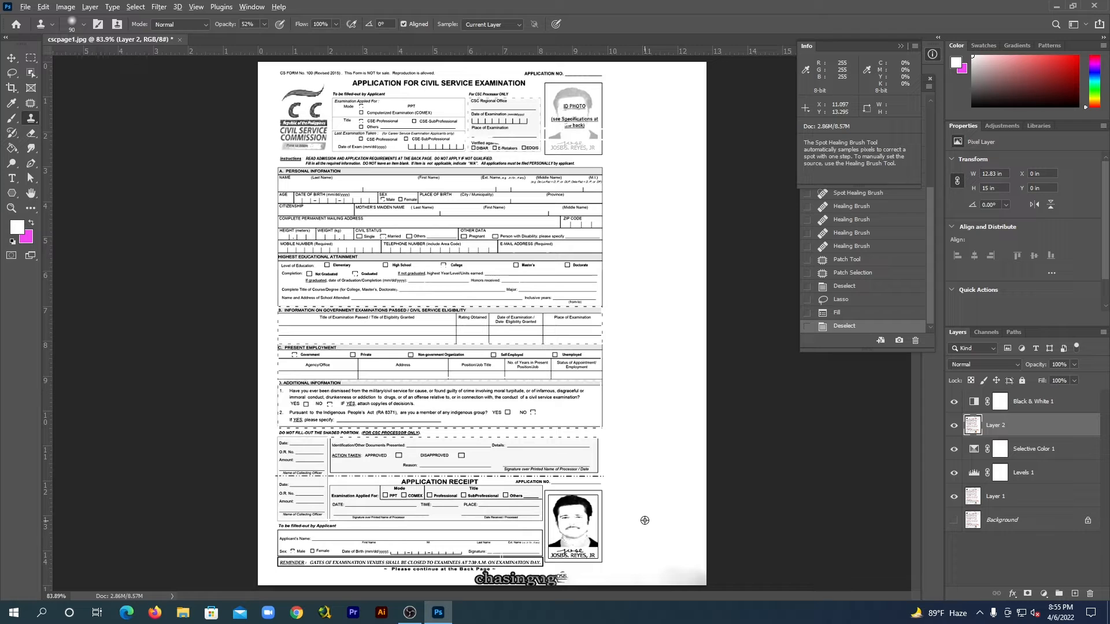
{"action": "left_click", "coordinate": [645, 519], "text": "alt"}
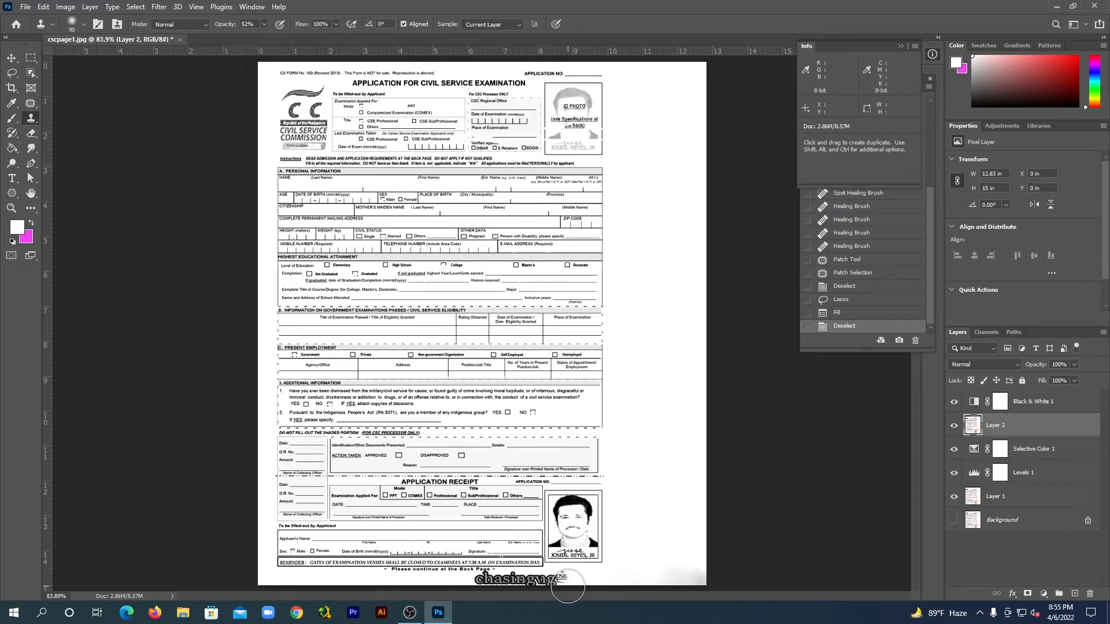
{"action": "left_click_drag", "start_coordinate": [566, 584], "coordinate": [563, 584]}
{"action": "left_click", "coordinate": [561, 583]}
{"action": "left_click", "coordinate": [558, 581]}
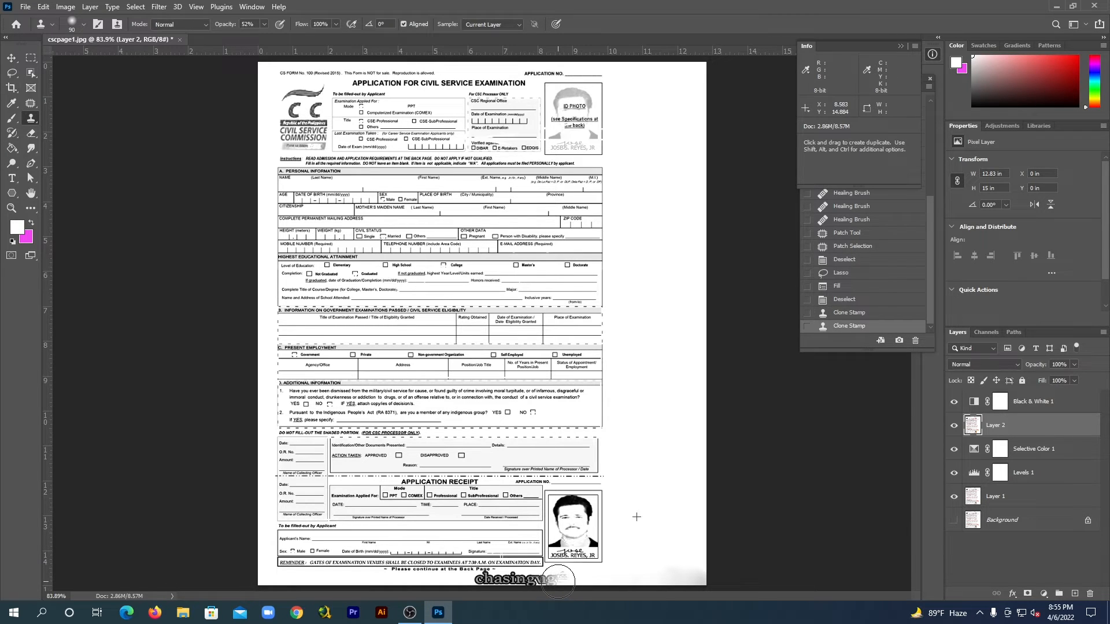
{"action": "left_click", "coordinate": [554, 583]}
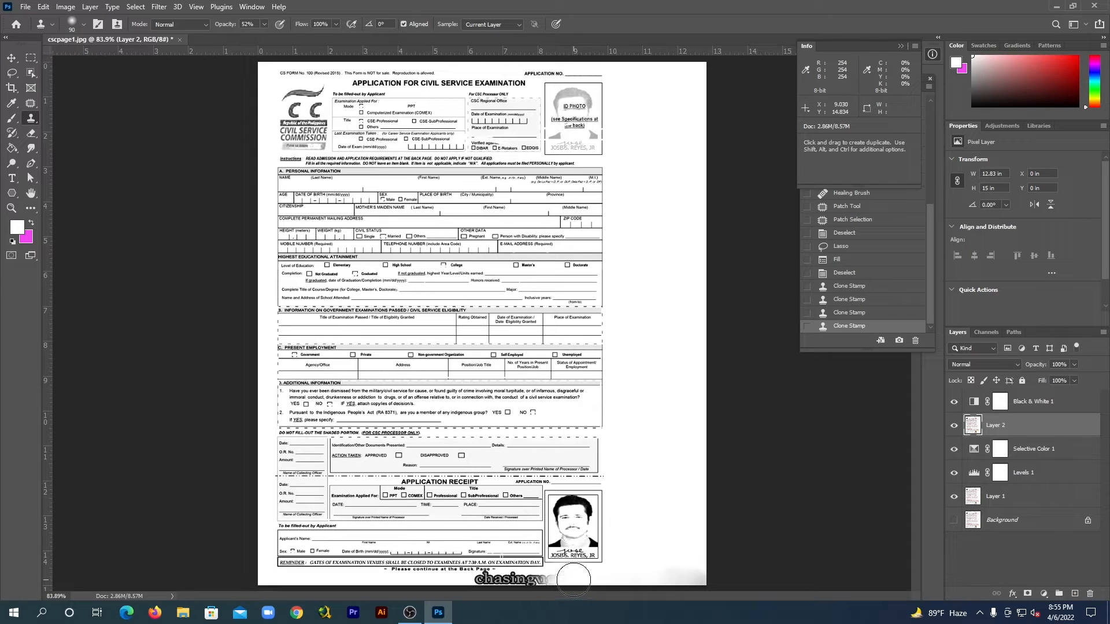
- Reduce the Clone Stamp to 50 px and clone over the faint remains at the end of the watermark
{"action": "key", "text": "bracketleft"}
{"action": "key", "text": "bracketleft"}
{"action": "key", "text": "bracketleft"}
{"action": "key", "text": "bracketleft"}
{"action": "left_click", "coordinate": [567, 579]}
{"action": "left_click", "coordinate": [566, 580]}
{"action": "left_click", "coordinate": [558, 580]}
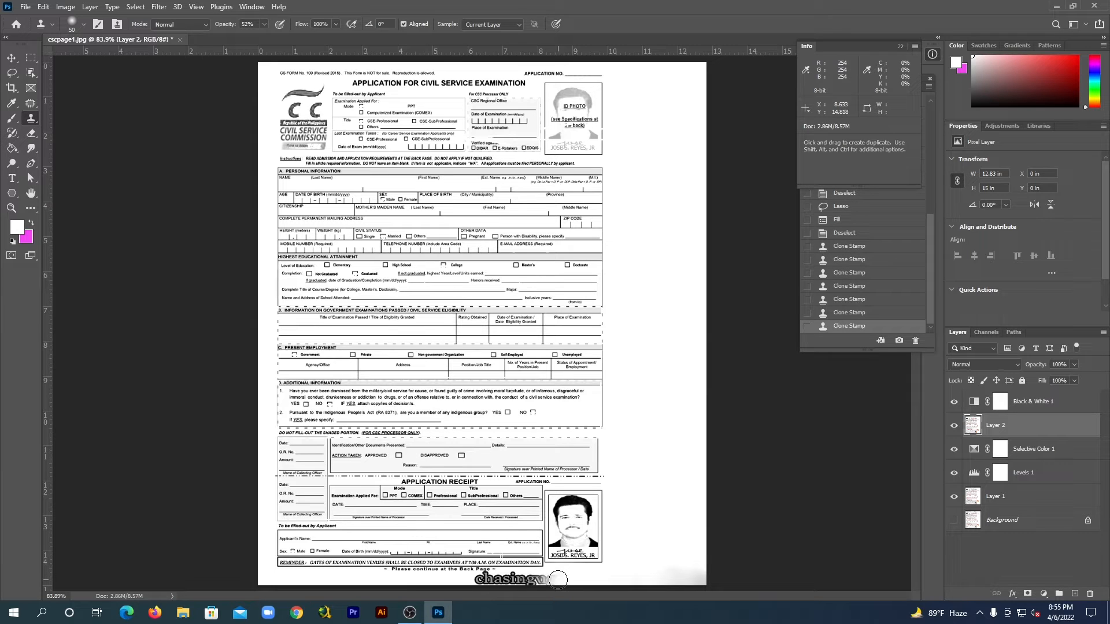
{"action": "left_click", "coordinate": [558, 577]}
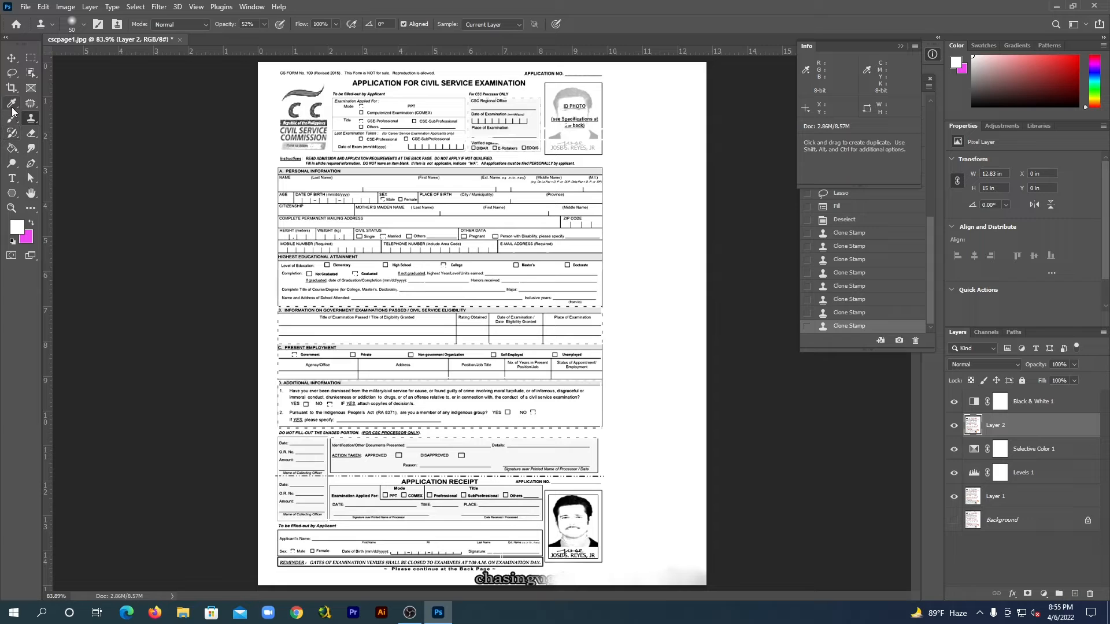
- Sample white from the blank page margin and paint over the "gv" end of the watermark with a 53 px brush at 100% hardness
{"action": "left_click_drag", "start_coordinate": [12, 106], "coordinate": [69, 107]}
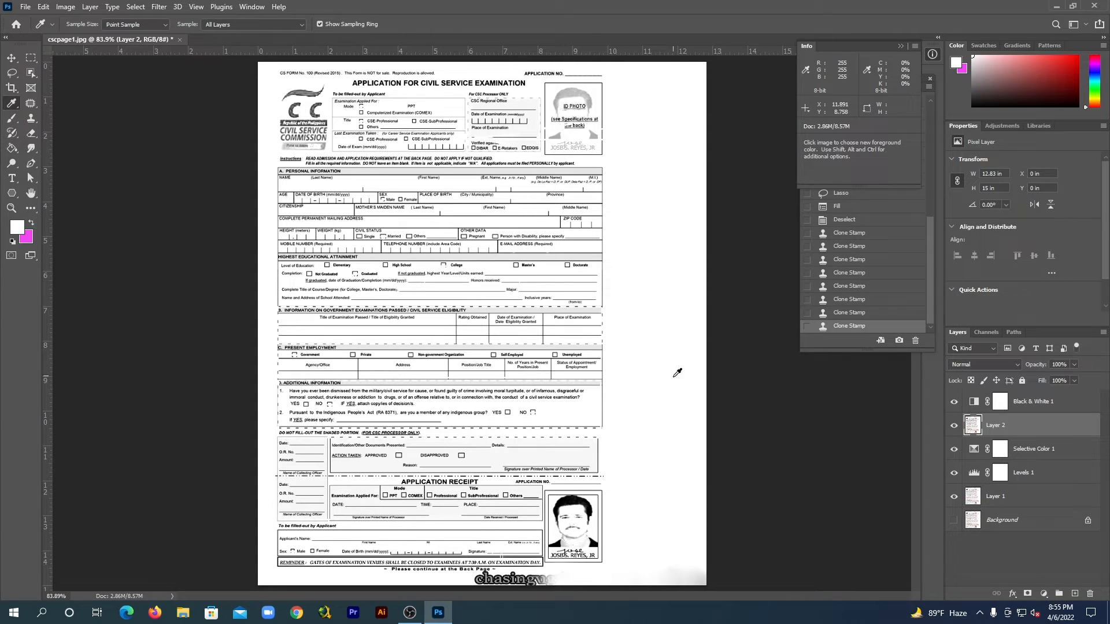
{"action": "left_click", "coordinate": [651, 424]}
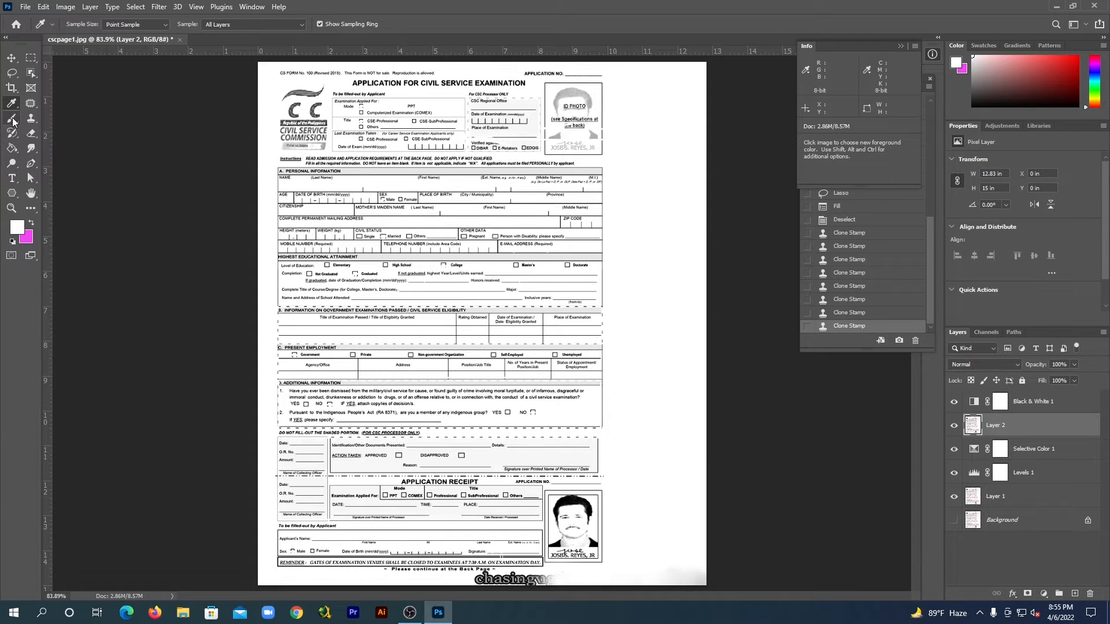
{"action": "left_click_drag", "start_coordinate": [12, 121], "coordinate": [65, 120]}
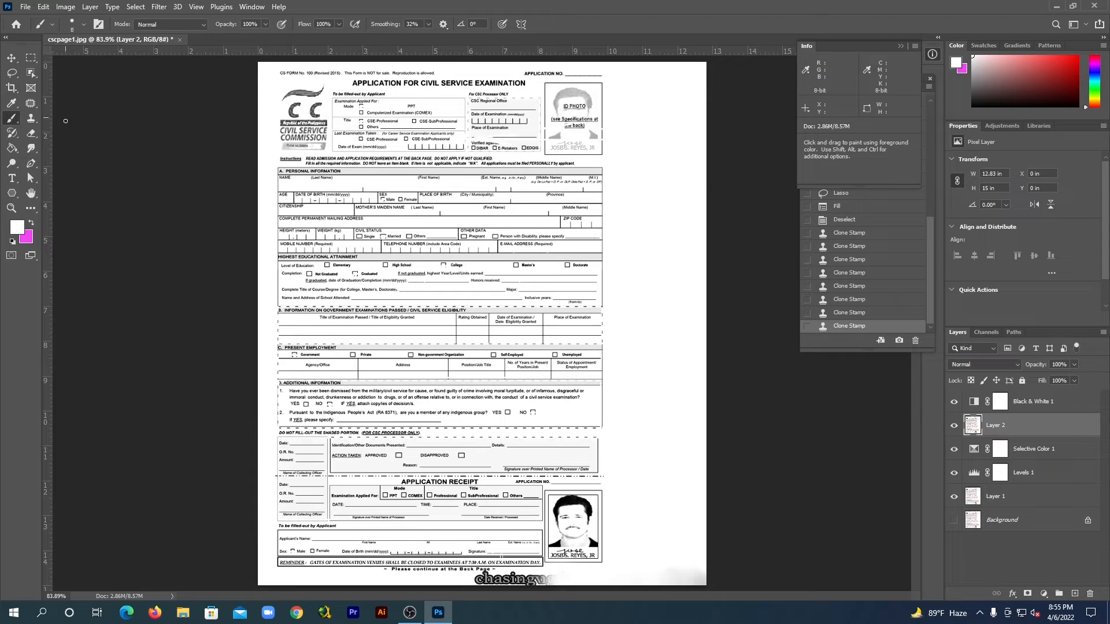
{"action": "left_click", "coordinate": [83, 26]}
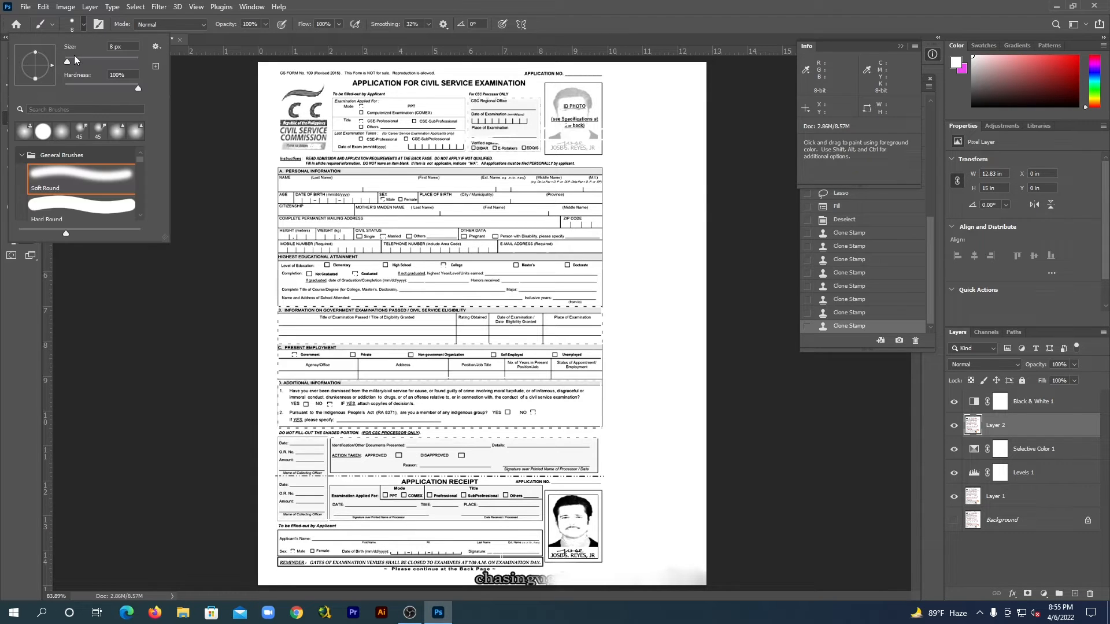
{"action": "left_click_drag", "start_coordinate": [67, 62], "coordinate": [84, 60]}
{"action": "left_click", "coordinate": [373, 58]}
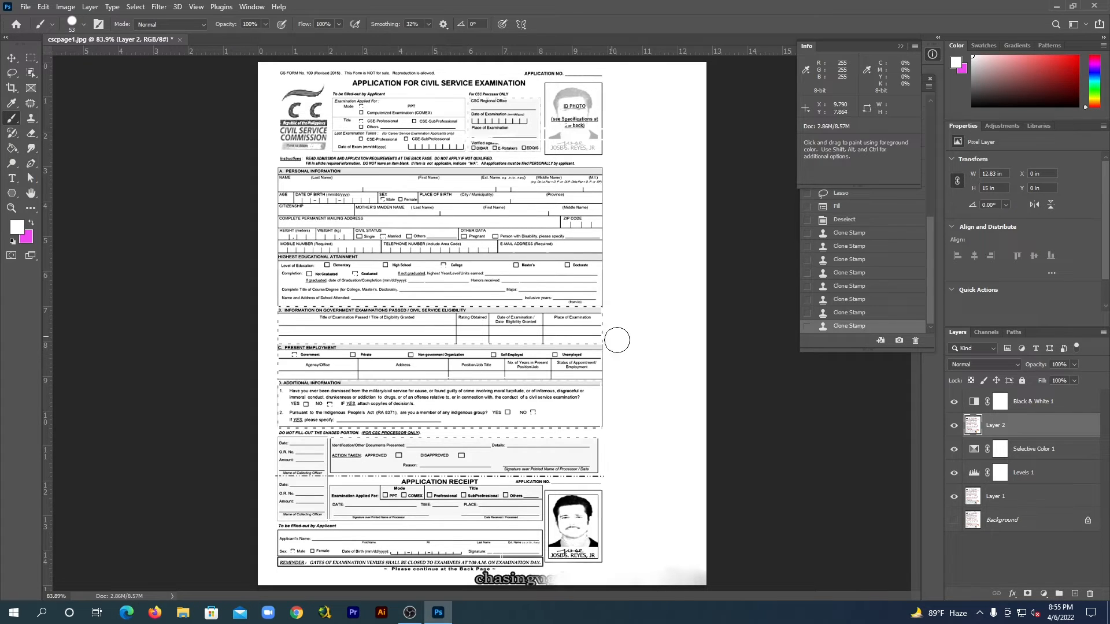
{"action": "left_click", "coordinate": [562, 582]}
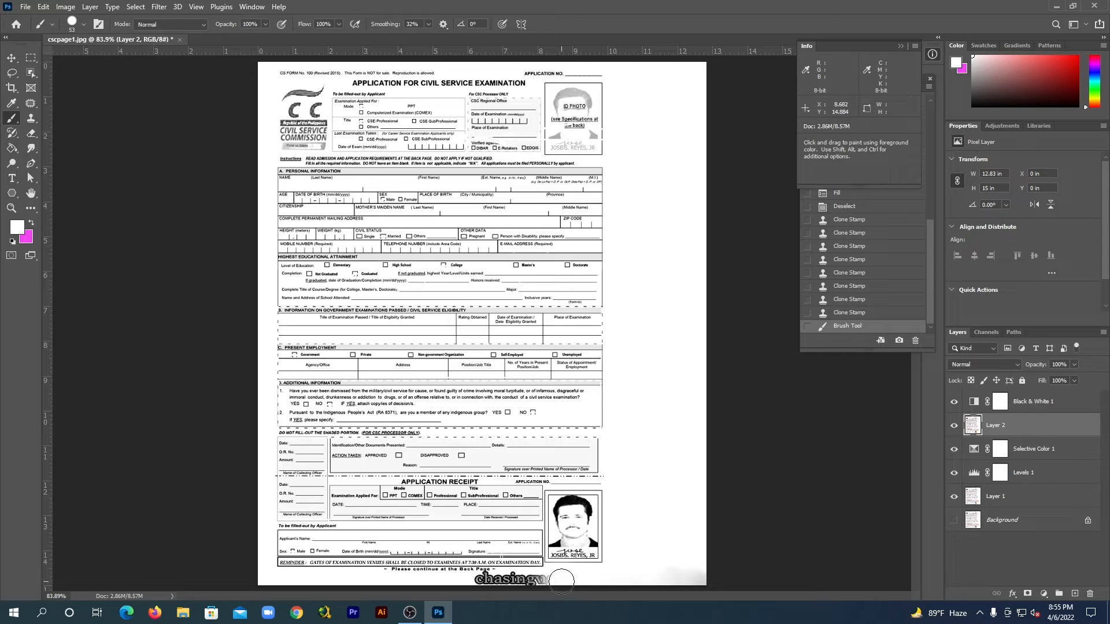
{"action": "left_click", "coordinate": [549, 582]}
{"action": "left_click", "coordinate": [531, 581]}
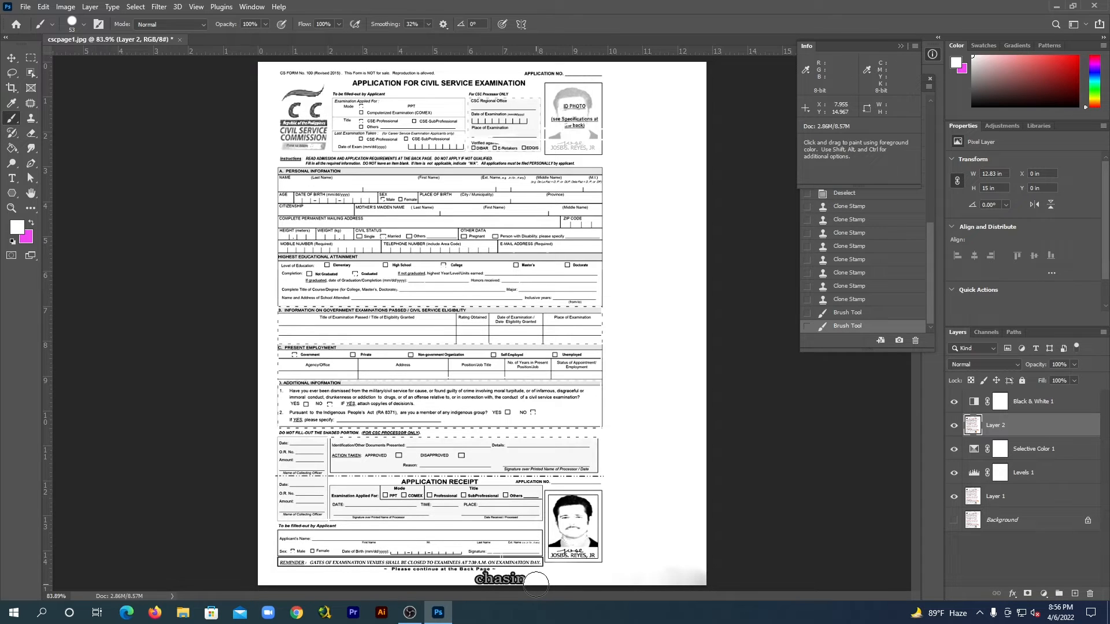
- Paint white over the gray smudges in the page's lower-right corner and along the bottom edge beside the watermark
{"action": "left_click", "coordinate": [657, 580]}
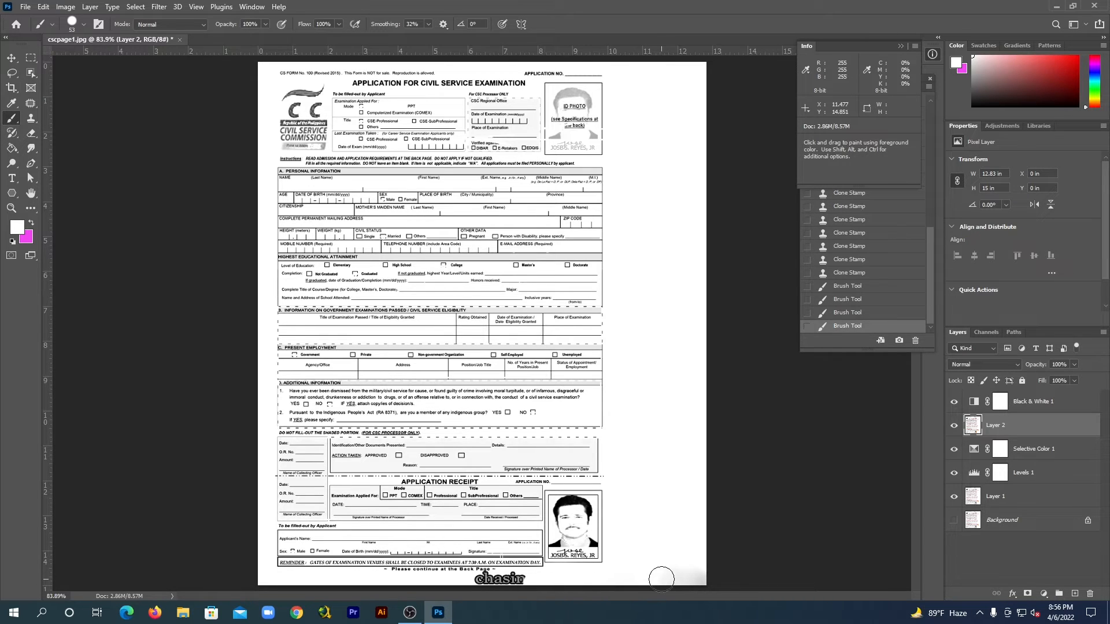
{"action": "left_click", "coordinate": [666, 579]}
{"action": "left_click", "coordinate": [682, 577]}
{"action": "left_click", "coordinate": [696, 577]}
{"action": "left_click", "coordinate": [697, 573]}
{"action": "left_click", "coordinate": [694, 569]}
{"action": "left_click", "coordinate": [660, 580]}
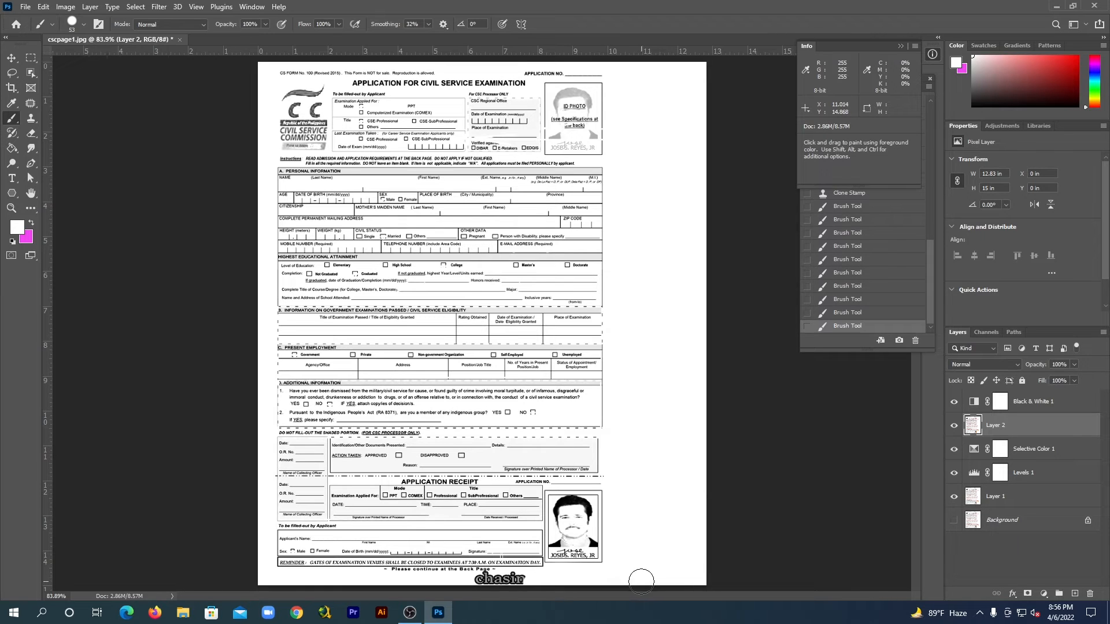
{"action": "left_click", "coordinate": [692, 579]}
{"action": "left_click", "coordinate": [596, 588]}
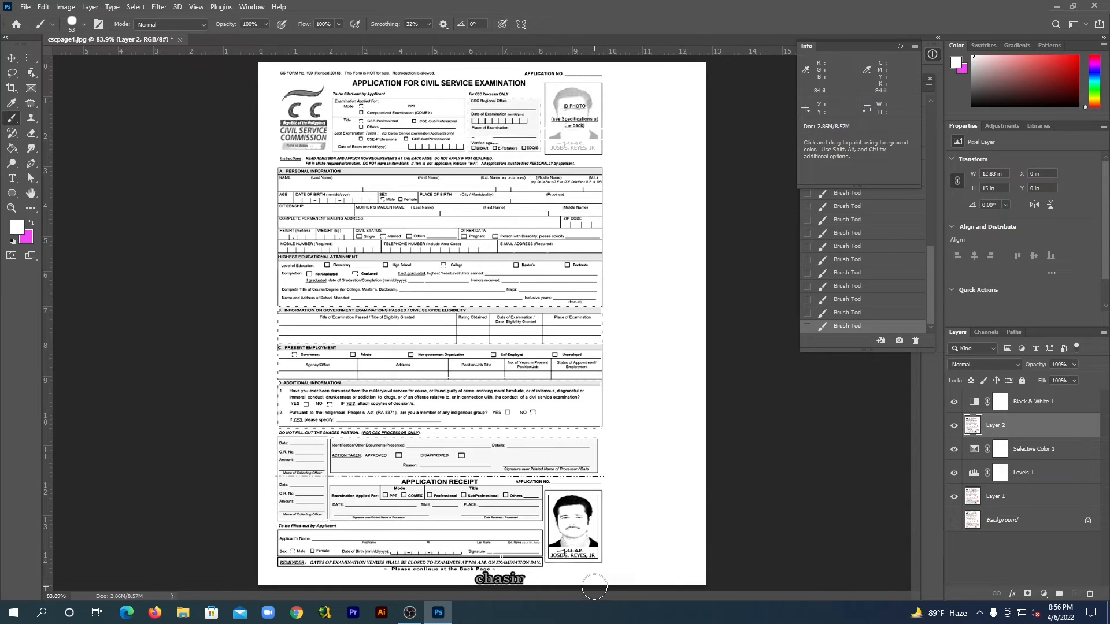
{"action": "left_click", "coordinate": [564, 588]}
- Select a blank white strip about 2.33 by 0.49 in beside the receipt section and copy it to a new layer
{"action": "left_click", "coordinate": [30, 74]}
{"action": "left_click", "coordinate": [30, 58]}
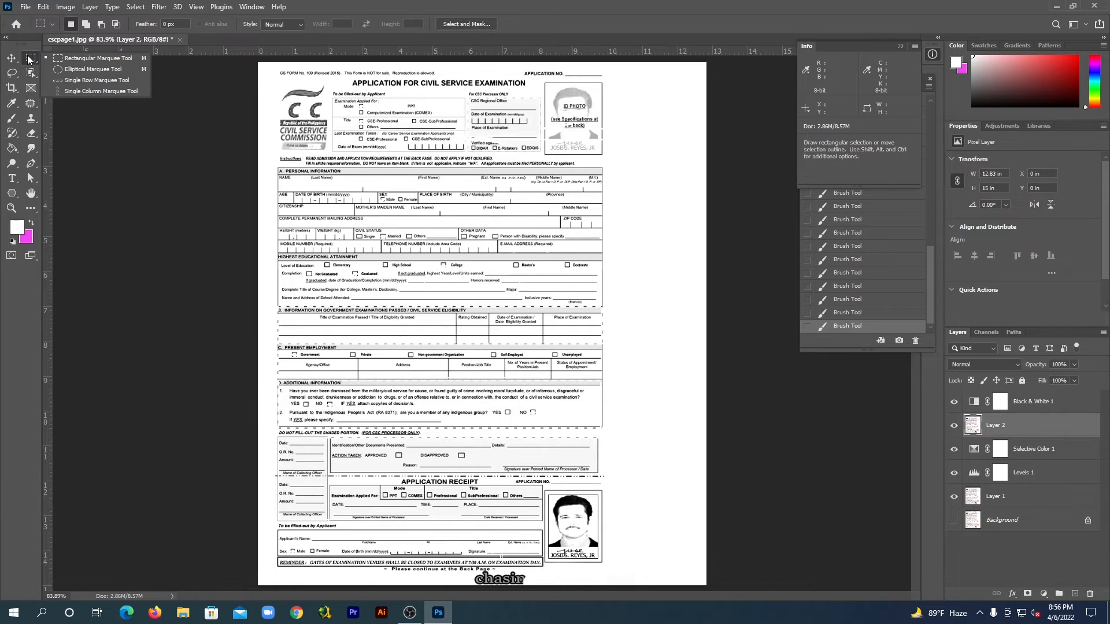
{"action": "left_click", "coordinate": [85, 58]}
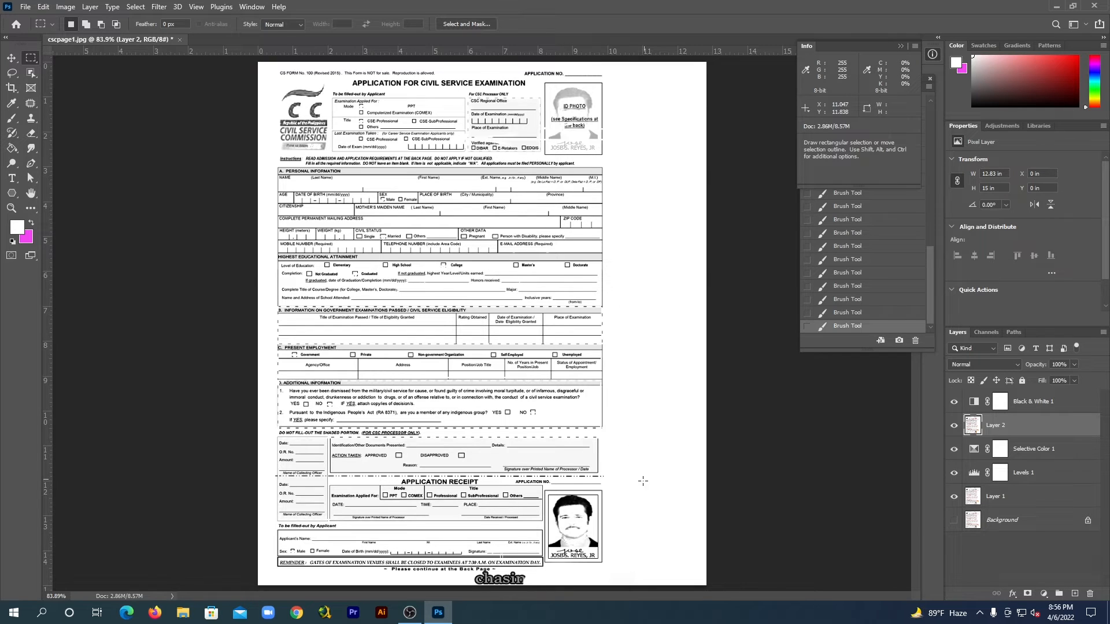
{"action": "left_click_drag", "start_coordinate": [622, 466], "coordinate": [704, 483]}
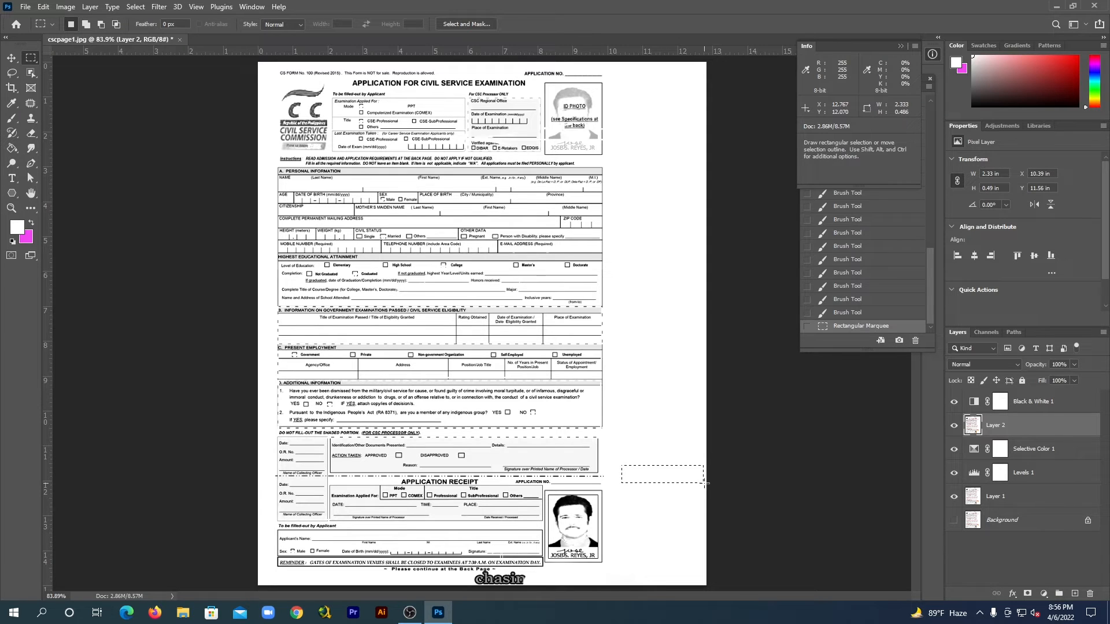
{"action": "key", "text": "ctrl+j"}
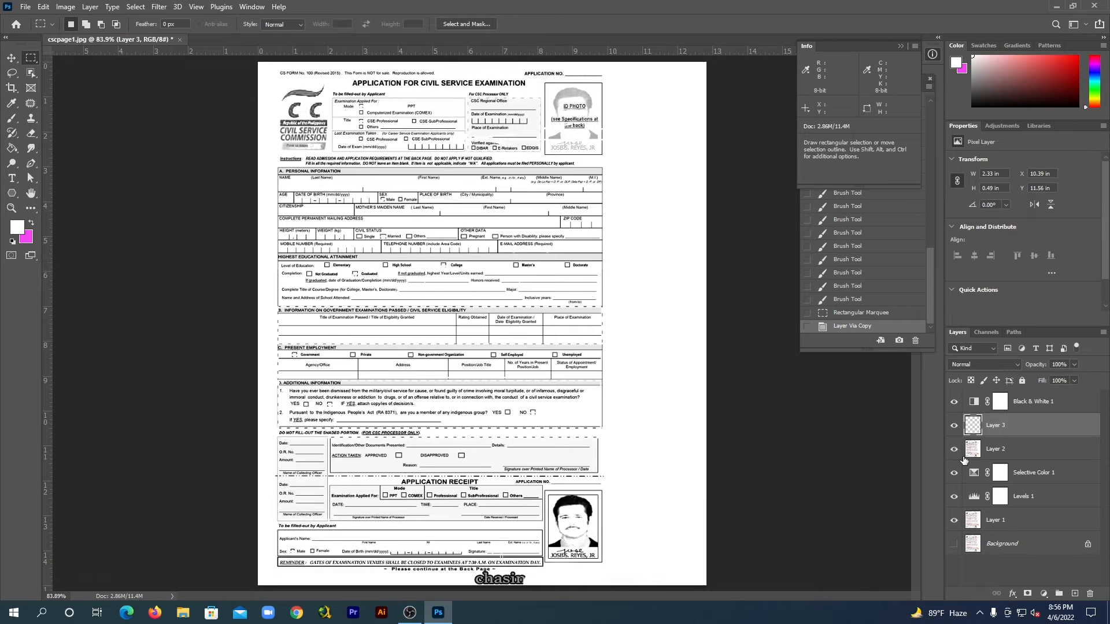
- Try to cover the remaining watermark letters by moving the copied white strip over them, and undo the move
{"action": "key", "text": "ctrl+t"}
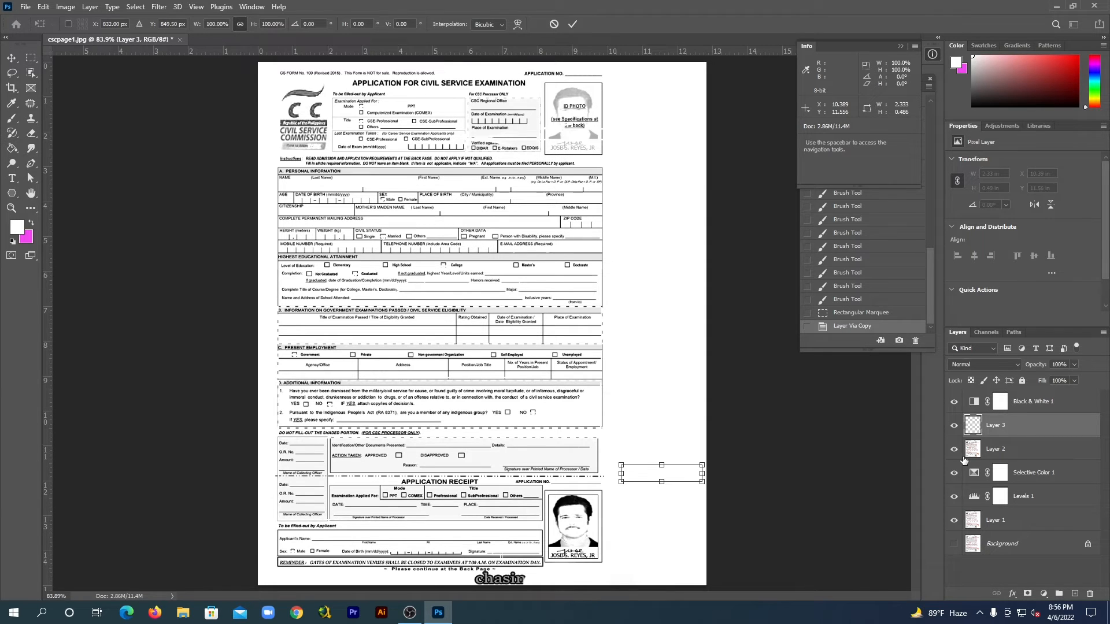
{"action": "left_click_drag", "start_coordinate": [653, 476], "coordinate": [505, 583]}
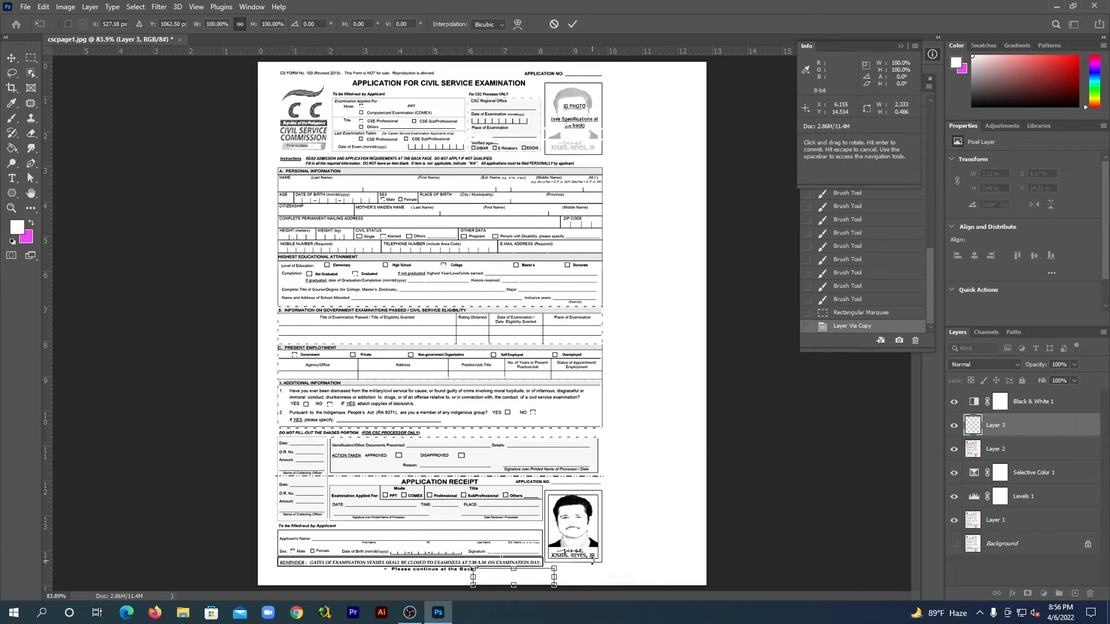
{"action": "key", "text": "Return"}
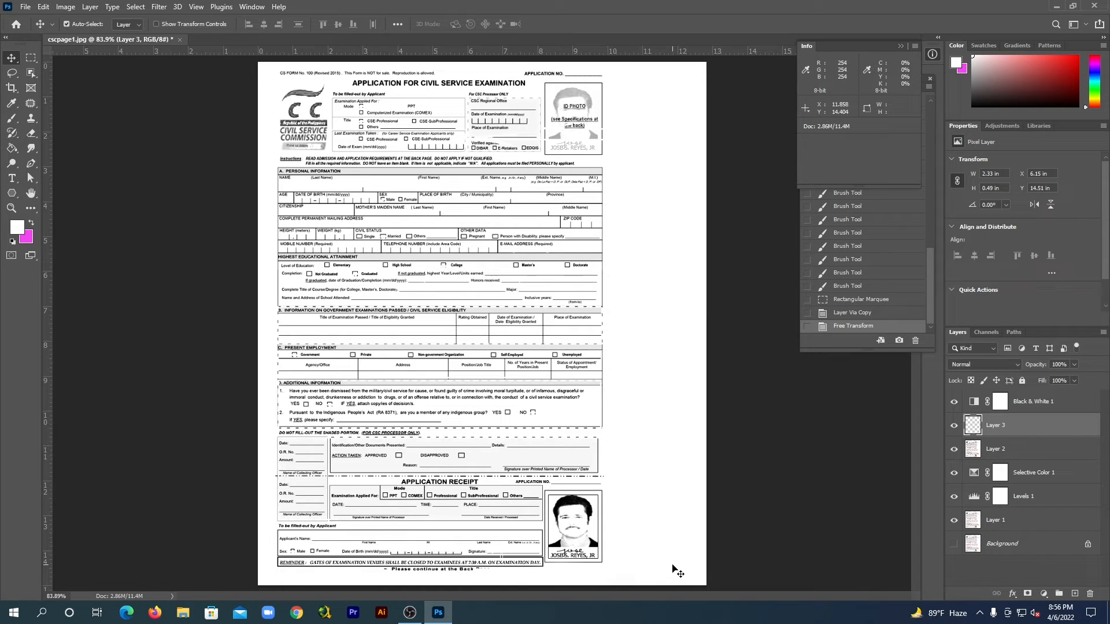
{"action": "key", "text": "ctrl+z"}
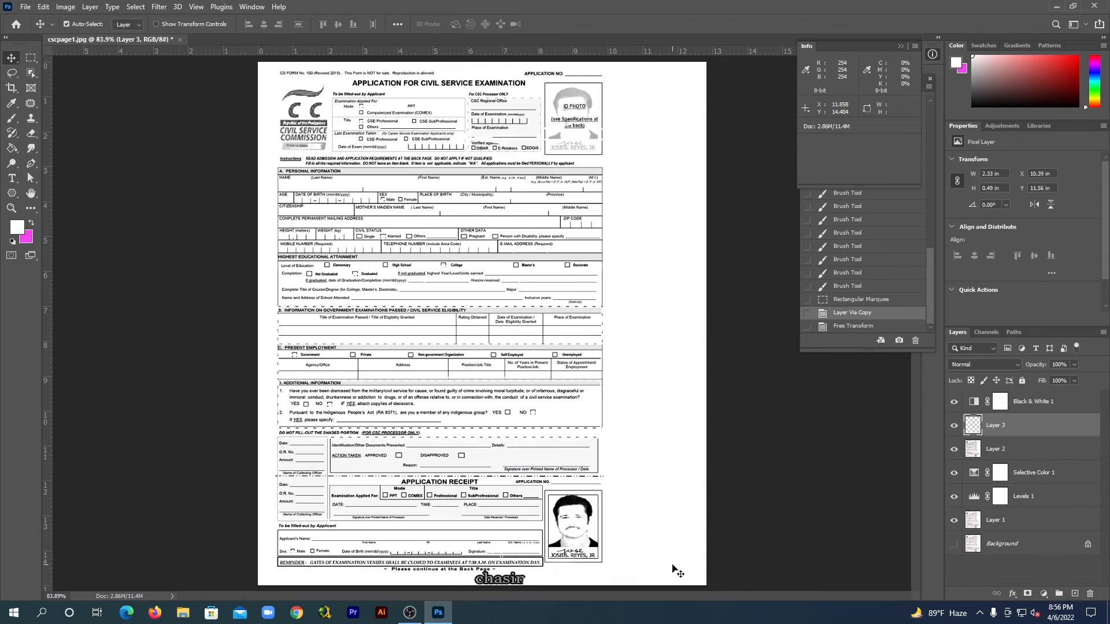
- Paint white over the remaining "chasir" watermark letters below the form's bottom line with the Brush tool
{"action": "left_click", "coordinate": [10, 119]}
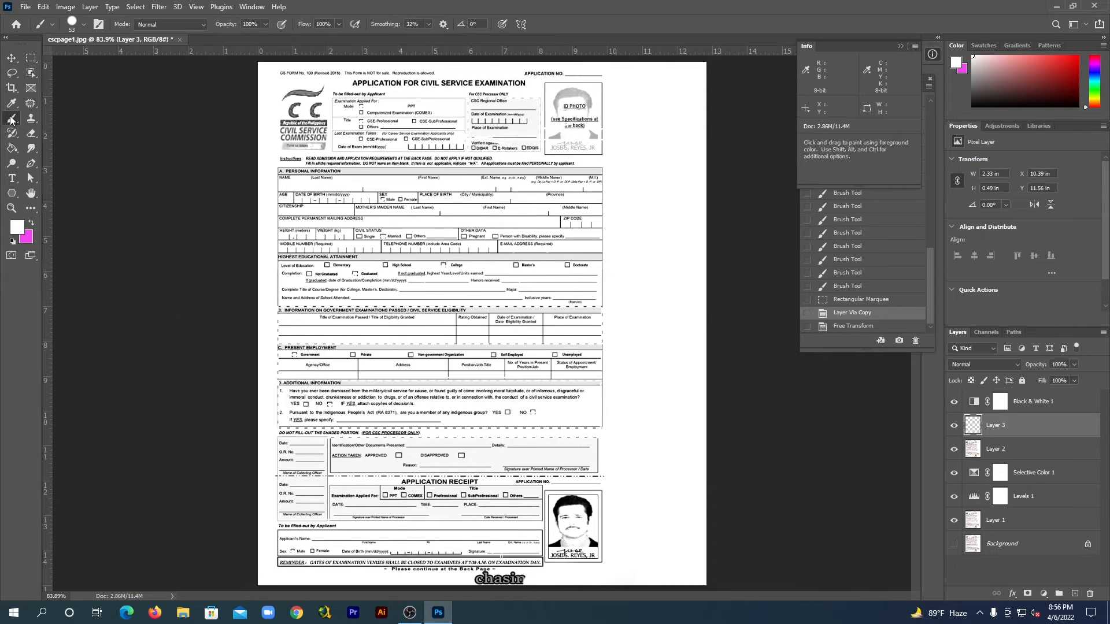
{"action": "left_click", "coordinate": [55, 118]}
{"action": "left_click_drag", "start_coordinate": [519, 587], "coordinate": [502, 583]}
{"action": "mouse_move", "coordinate": [499, 581]}
{"action": "left_mouse_down"}
{"action": "mouse_move", "coordinate": [511, 583]}
{"action": "mouse_move", "coordinate": [466, 587]}
{"action": "left_mouse_up"}
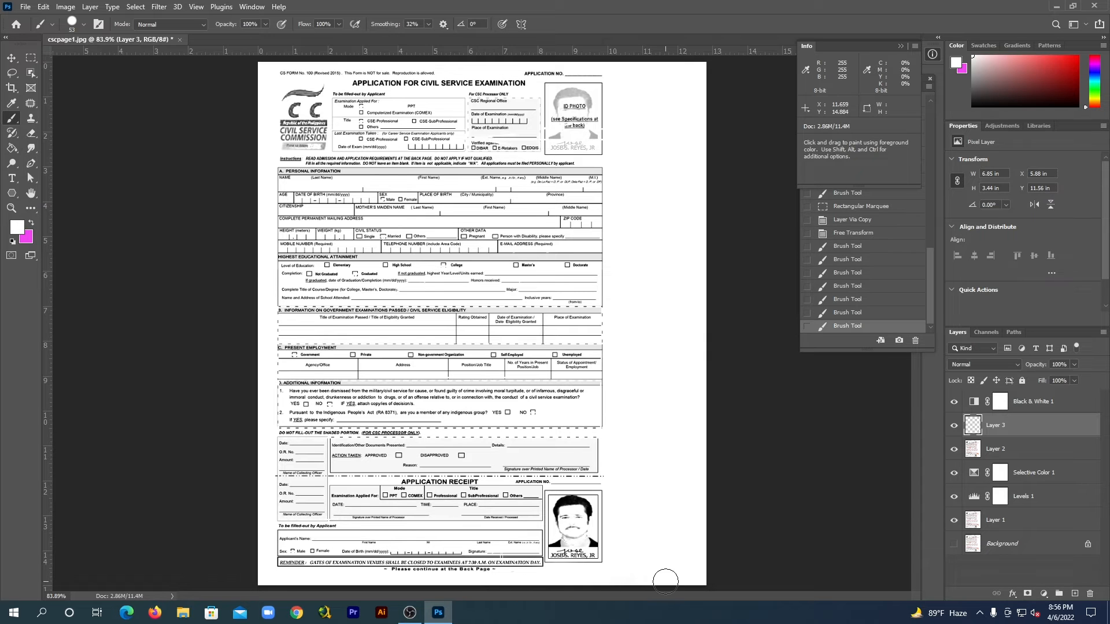
- Paint white over the portrait, signature and printed name inside the application receipt's photo box, reducing the brush to 25 px and keeping the outer frame
{"action": "key", "text": "ctrl+plus"}
{"action": "key", "text": "ctrl+plus"}
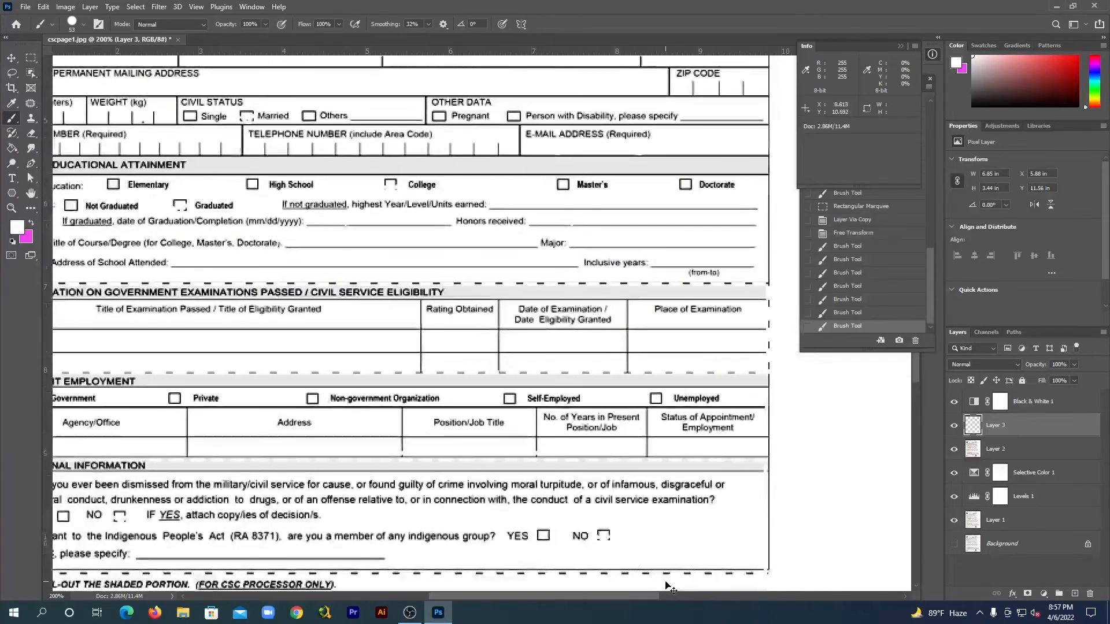
{"action": "key", "text": "space"}
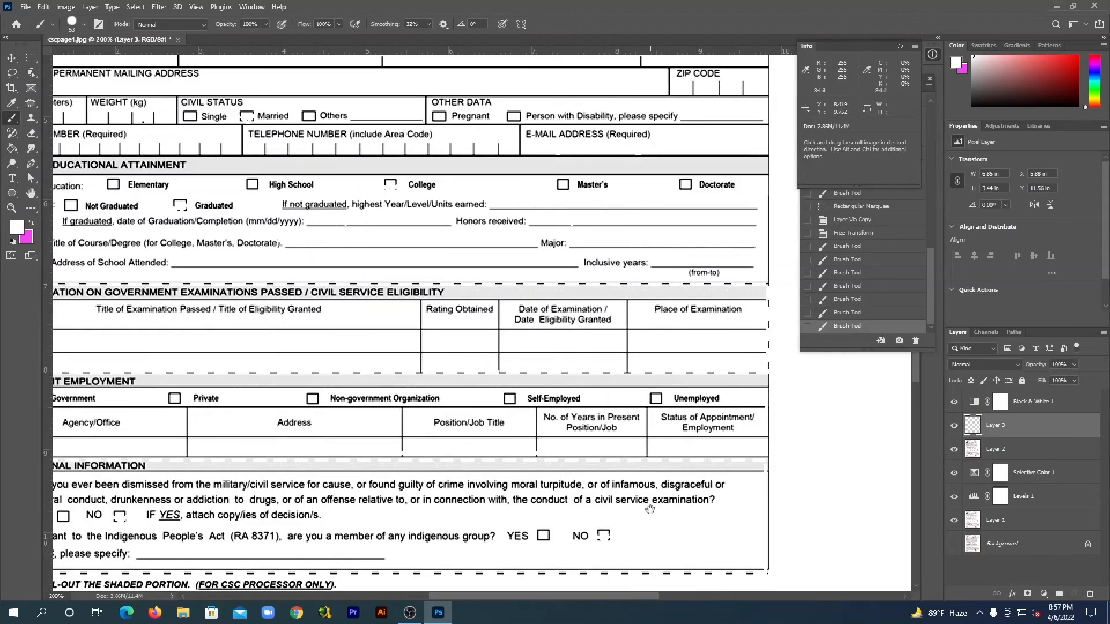
{"action": "mouse_move", "coordinate": [679, 547]}
{"action": "left_mouse_down"}
{"action": "mouse_move", "coordinate": [593, 353]}
{"action": "mouse_move", "coordinate": [583, 210]}
{"action": "mouse_move", "coordinate": [579, 382]}
{"action": "mouse_move", "coordinate": [594, 373]}
{"action": "mouse_move", "coordinate": [574, 364]}
{"action": "mouse_move", "coordinate": [573, 427]}
{"action": "mouse_move", "coordinate": [591, 378]}
{"action": "mouse_move", "coordinate": [577, 366]}
{"action": "mouse_move", "coordinate": [600, 340]}
{"action": "left_mouse_up"}
{"action": "mouse_move", "coordinate": [603, 339]}
{"action": "left_mouse_down"}
{"action": "mouse_move", "coordinate": [608, 378]}
{"action": "mouse_move", "coordinate": [595, 381]}
{"action": "mouse_move", "coordinate": [595, 398]}
{"action": "mouse_move", "coordinate": [611, 427]}
{"action": "mouse_move", "coordinate": [596, 417]}
{"action": "mouse_move", "coordinate": [598, 398]}
{"action": "mouse_move", "coordinate": [590, 404]}
{"action": "mouse_move", "coordinate": [602, 377]}
{"action": "left_mouse_up"}
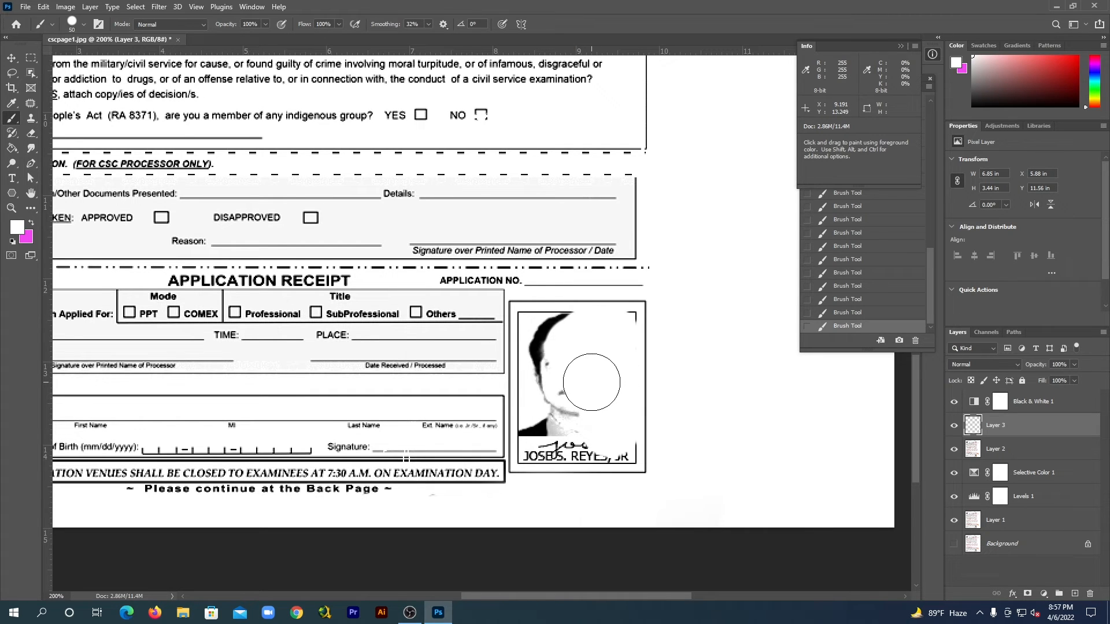
{"action": "key", "text": "bracketleft"}
{"action": "key", "text": "bracketleft"}
{"action": "key", "text": "bracketleft"}
{"action": "key", "text": "bracketleft"}
{"action": "key", "text": "bracketleft"}
{"action": "key", "text": "bracketleft"}
{"action": "key", "text": "bracketleft"}
{"action": "mouse_move", "coordinate": [626, 322]}
{"action": "left_mouse_down"}
{"action": "mouse_move", "coordinate": [526, 321]}
{"action": "mouse_move", "coordinate": [532, 352]}
{"action": "mouse_move", "coordinate": [544, 347]}
{"action": "mouse_move", "coordinate": [529, 352]}
{"action": "mouse_move", "coordinate": [534, 377]}
{"action": "mouse_move", "coordinate": [545, 368]}
{"action": "mouse_move", "coordinate": [573, 413]}
{"action": "mouse_move", "coordinate": [558, 435]}
{"action": "mouse_move", "coordinate": [529, 362]}
{"action": "mouse_move", "coordinate": [532, 418]}
{"action": "mouse_move", "coordinate": [545, 388]}
{"action": "mouse_move", "coordinate": [527, 413]}
{"action": "mouse_move", "coordinate": [527, 455]}
{"action": "mouse_move", "coordinate": [625, 449]}
{"action": "mouse_move", "coordinate": [555, 453]}
{"action": "mouse_move", "coordinate": [573, 454]}
{"action": "mouse_move", "coordinate": [578, 436]}
{"action": "mouse_move", "coordinate": [530, 457]}
{"action": "left_mouse_up"}
{"action": "left_click", "coordinate": [531, 440]}
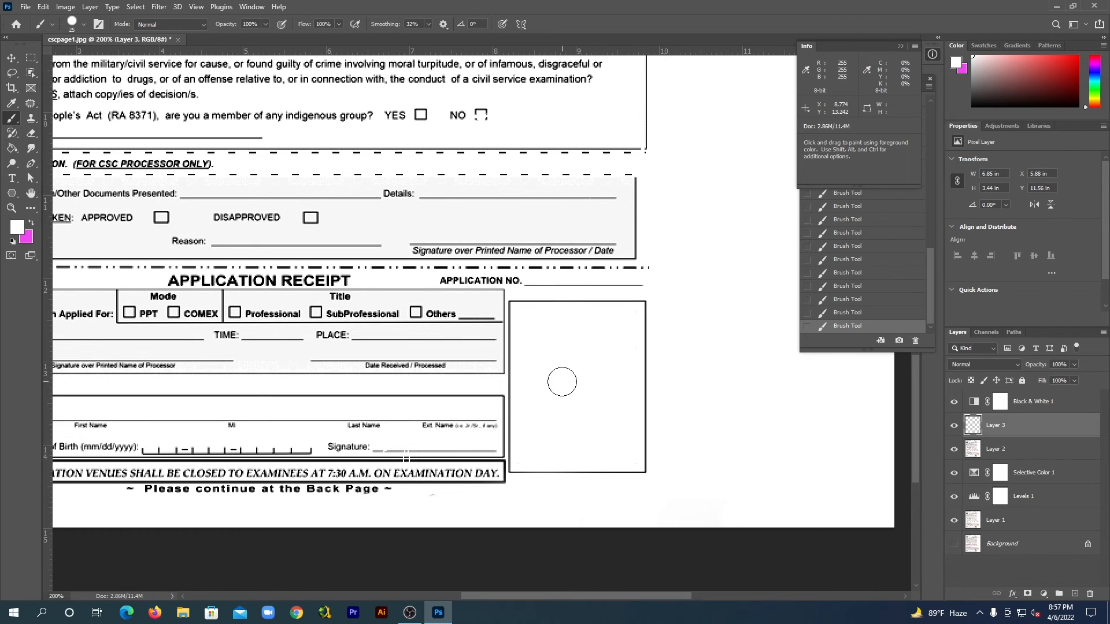
- Paint out the portrait, signature and name around the "ID PHOTO" text in the upper photo box, using a 15 px brush near the lettering
{"action": "key", "text": "space"}
{"action": "left_click_drag", "start_coordinate": [518, 177], "coordinate": [506, 420]}
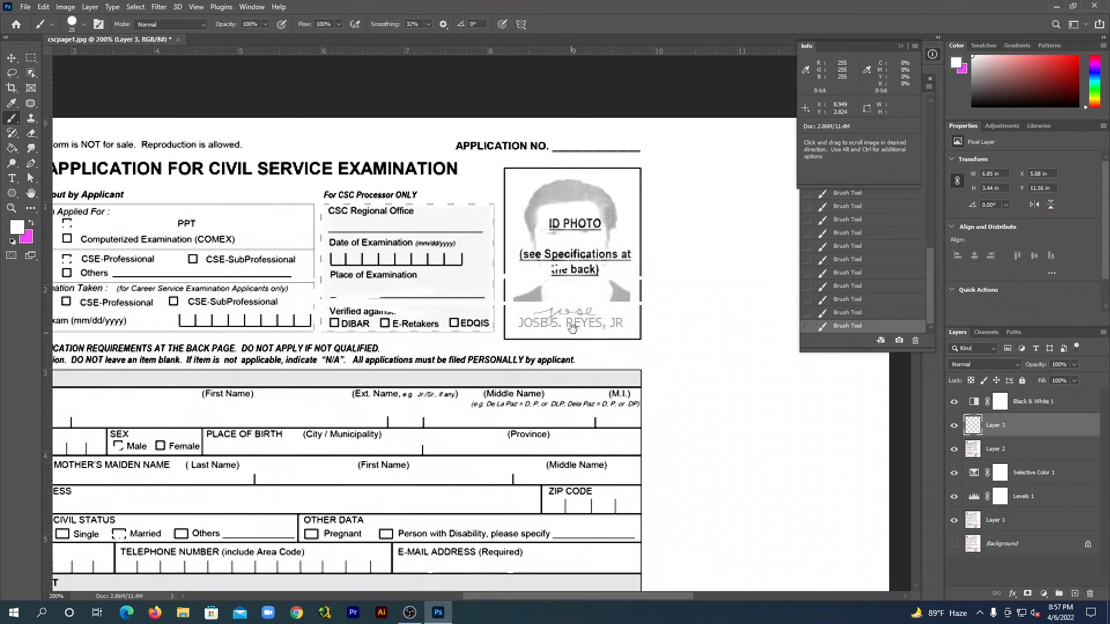
{"action": "left_click_drag", "start_coordinate": [572, 328], "coordinate": [540, 410]}
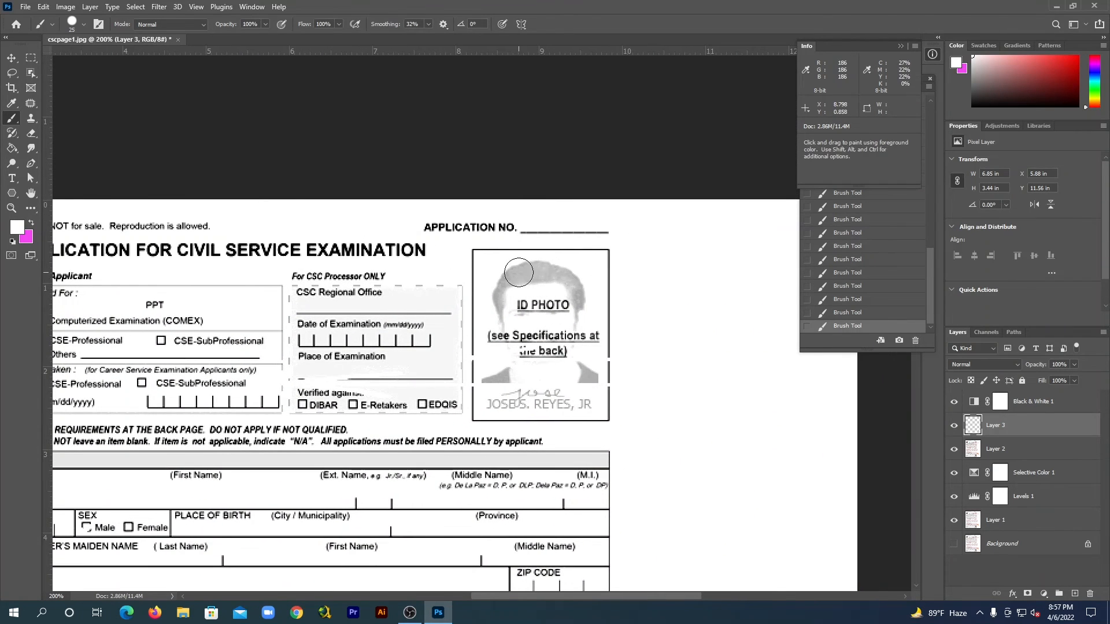
{"action": "mouse_move", "coordinate": [519, 273]}
{"action": "left_mouse_down"}
{"action": "mouse_move", "coordinate": [571, 275]}
{"action": "mouse_move", "coordinate": [502, 285]}
{"action": "mouse_move", "coordinate": [494, 318]}
{"action": "mouse_move", "coordinate": [516, 400]}
{"action": "mouse_move", "coordinate": [496, 401]}
{"action": "mouse_move", "coordinate": [576, 401]}
{"action": "mouse_move", "coordinate": [586, 378]}
{"action": "mouse_move", "coordinate": [586, 398]}
{"action": "mouse_move", "coordinate": [584, 370]}
{"action": "mouse_move", "coordinate": [488, 381]}
{"action": "mouse_move", "coordinate": [529, 381]}
{"action": "left_mouse_up"}
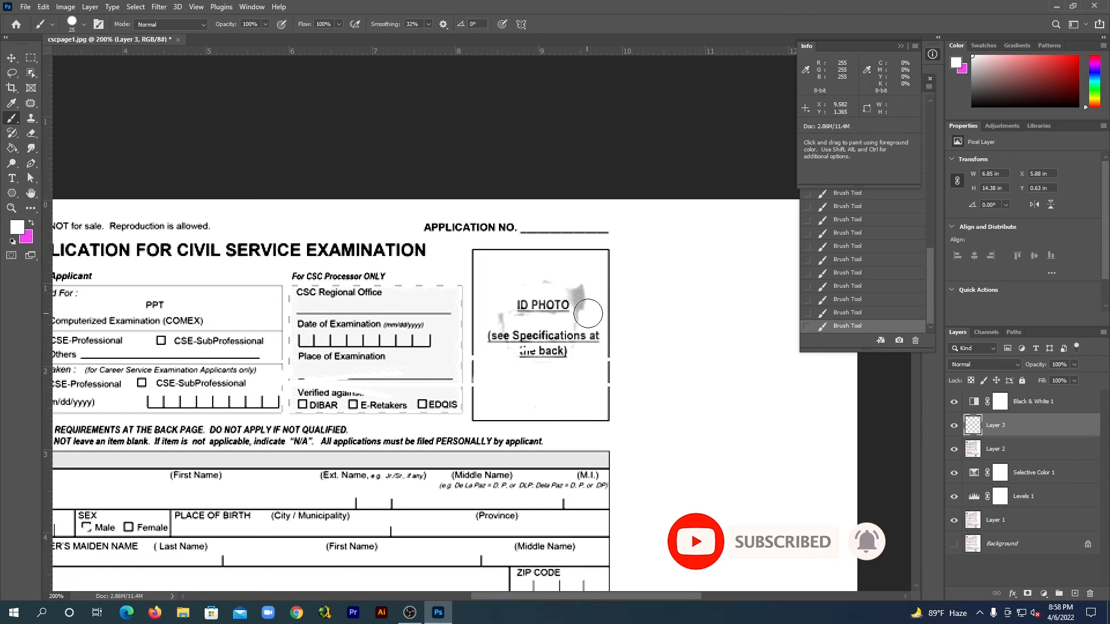
{"action": "key", "text": "bracketleft"}
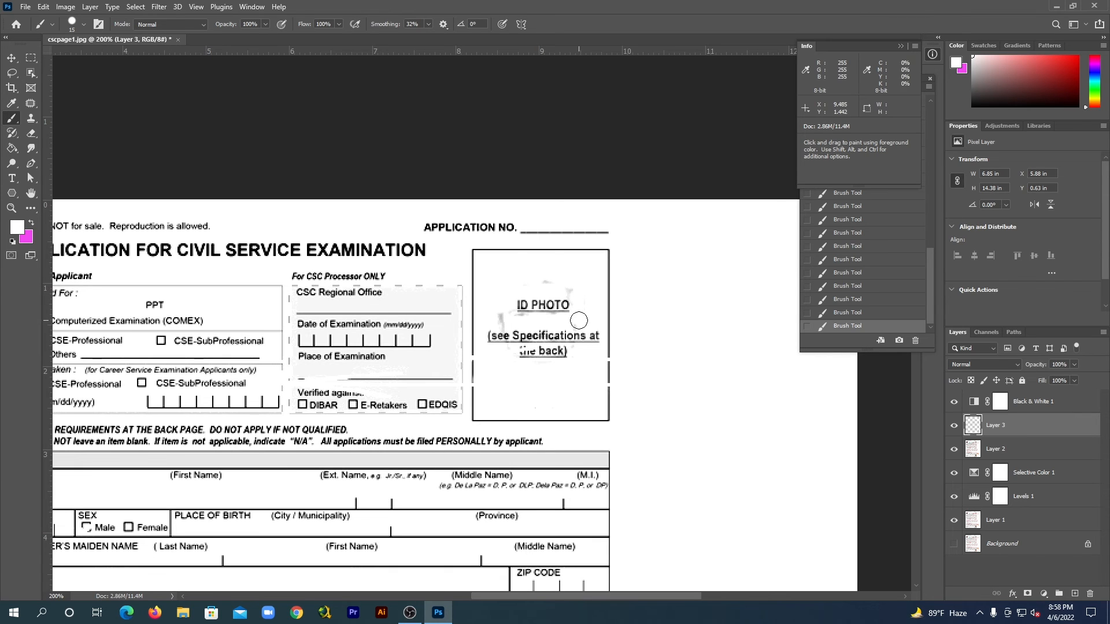
{"action": "left_click_drag", "start_coordinate": [568, 289], "coordinate": [514, 289]}
- Compare the whole form before and after cleanup by hiding and reshowing Layer 3 and the Black & White 1 adjustment
{"action": "key", "text": "ctrl+0"}
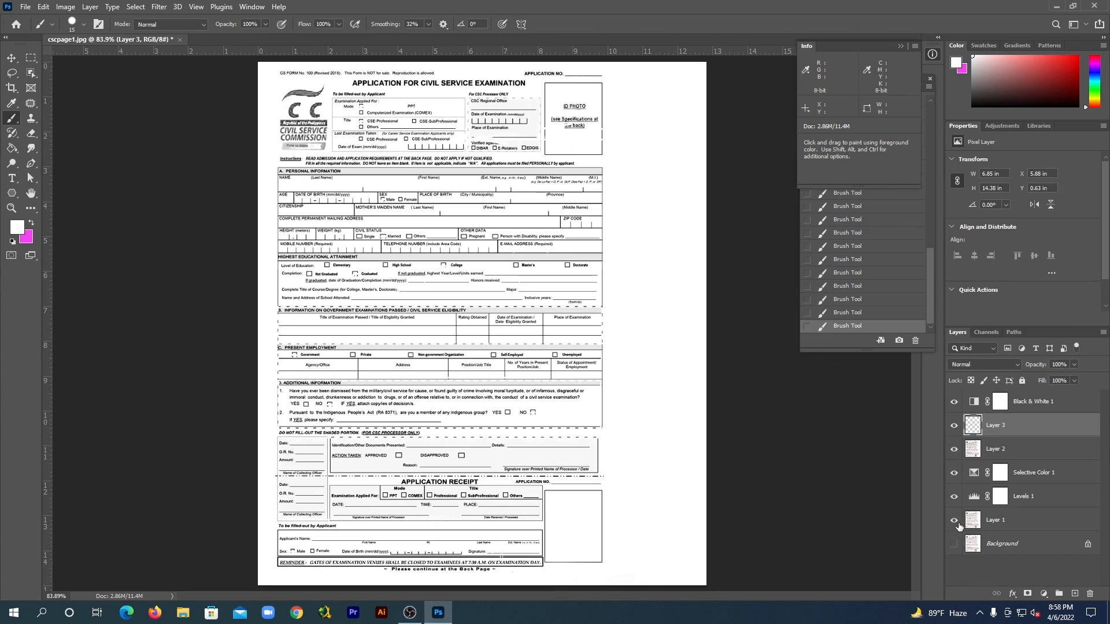
{"action": "left_click", "coordinate": [954, 427]}
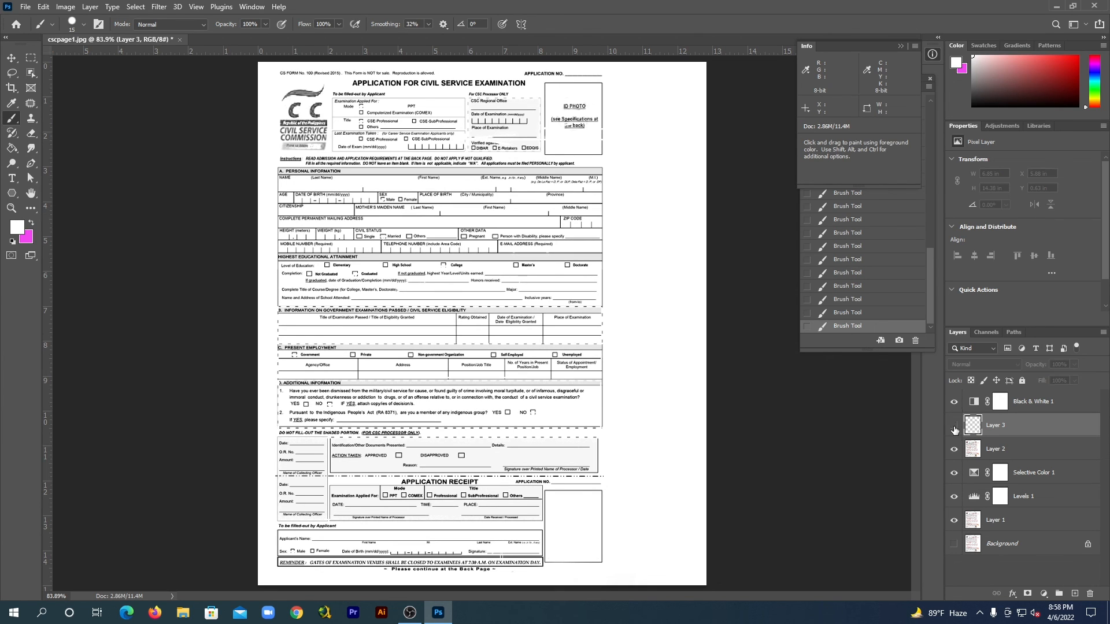
{"action": "left_click", "coordinate": [955, 402]}
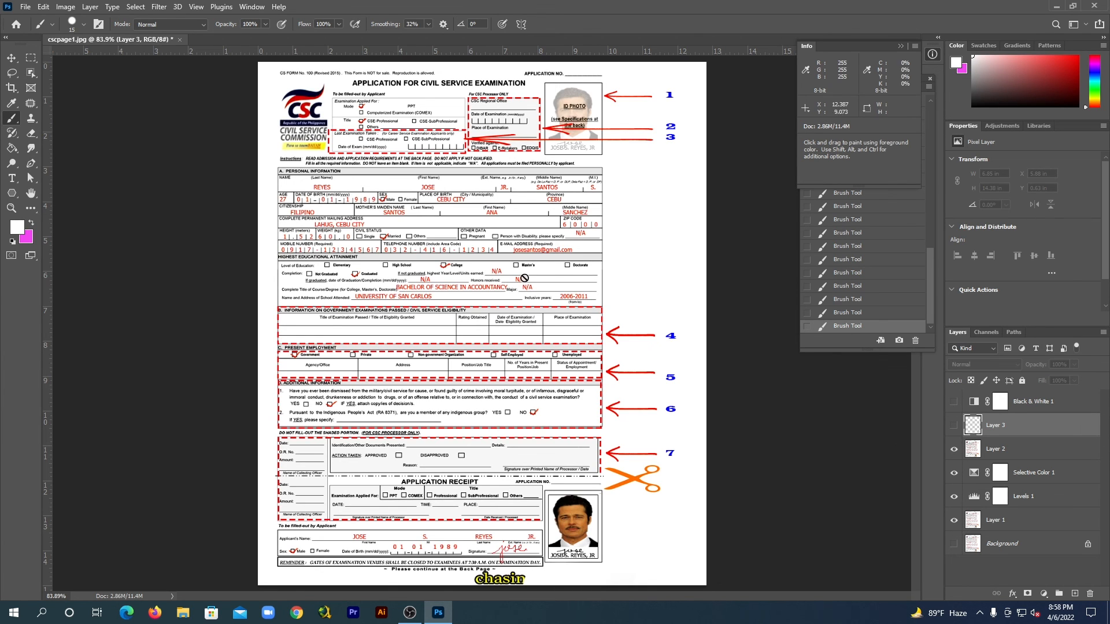
{"action": "left_click", "coordinate": [955, 426]}
{"action": "left_click", "coordinate": [955, 402]}
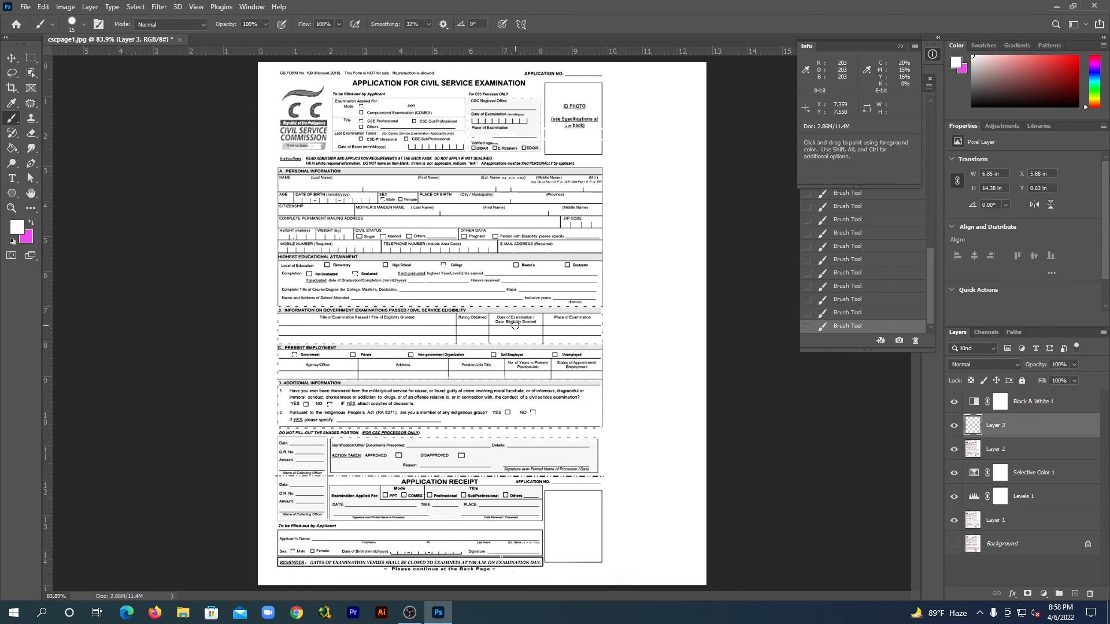